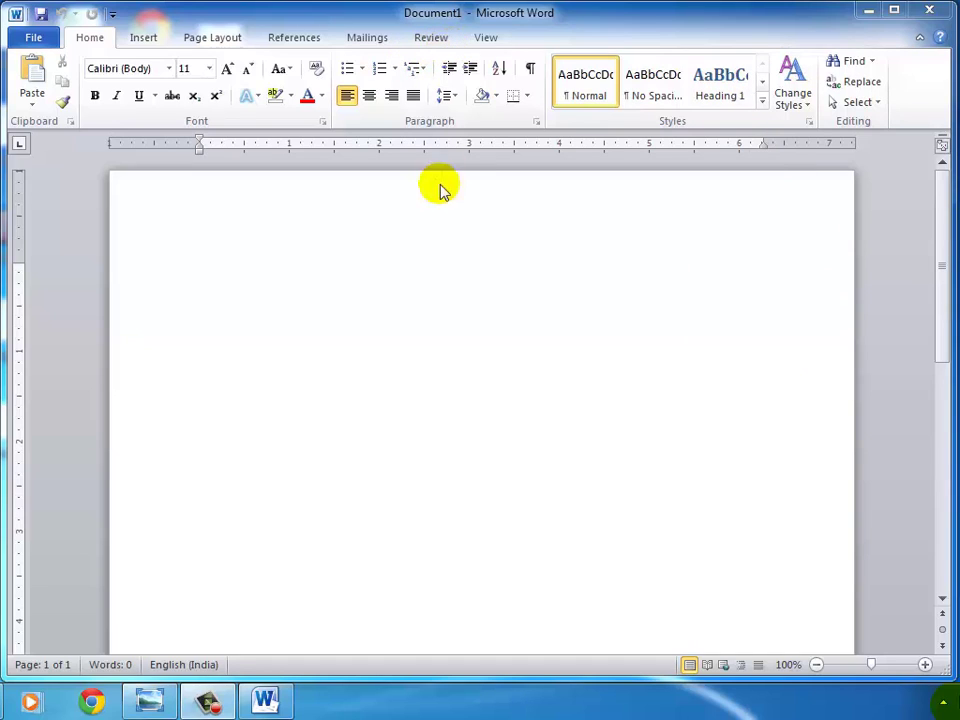
pyautogui.click(214, 40)
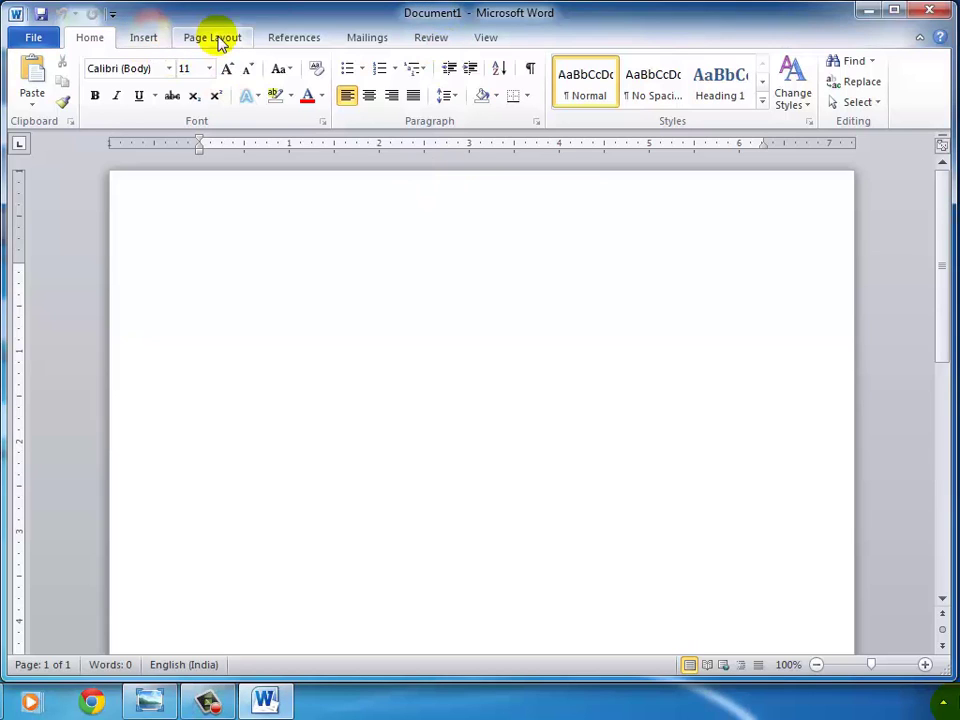
pyautogui.click(141, 39)
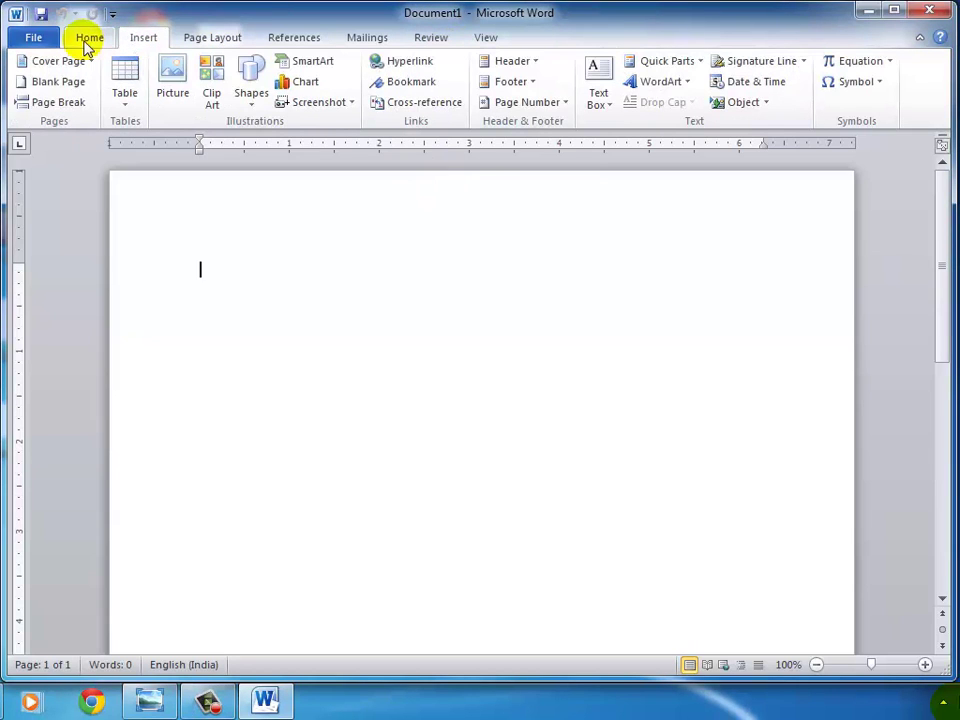
pyautogui.click(88, 40)
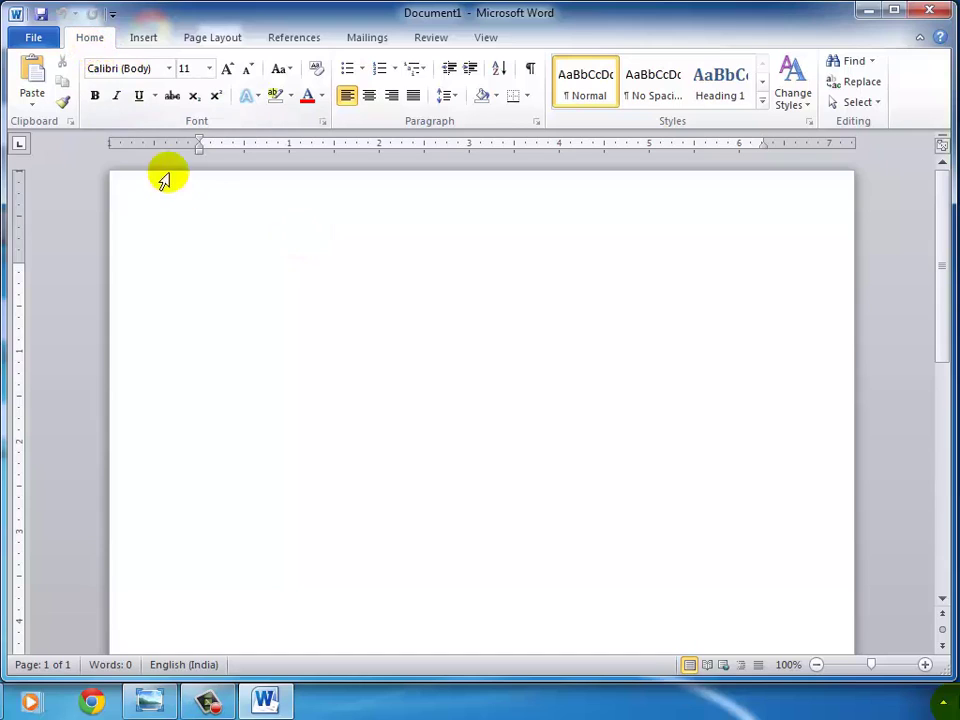
# Minimize the ribbon and temporarily display the Home and Insert commands over the document
pyautogui.doubleClick(90, 39)
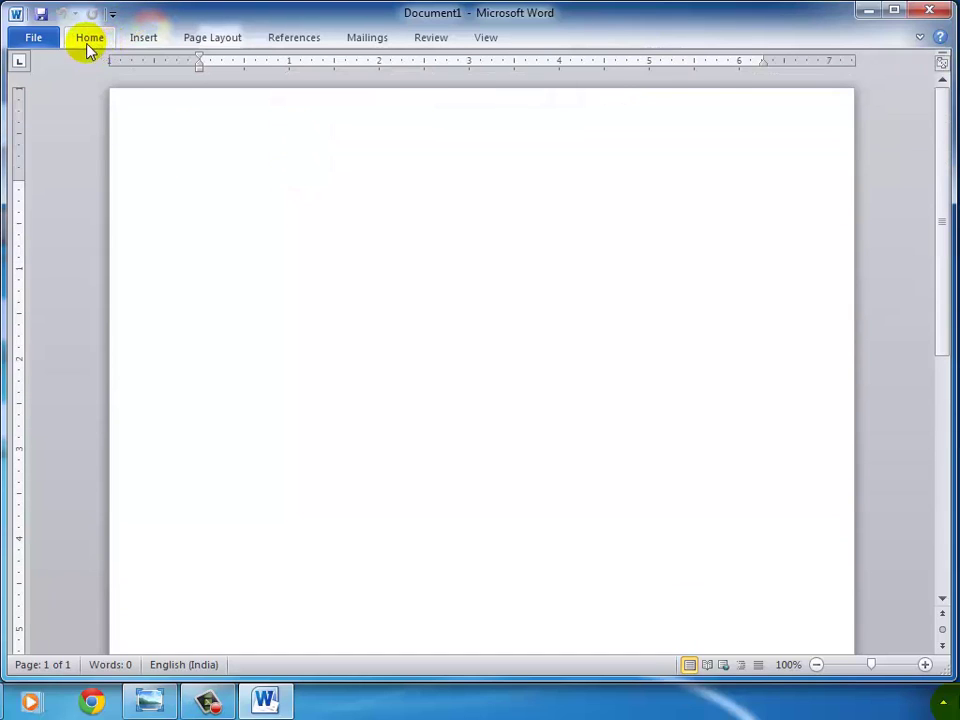
pyautogui.doubleClick(88, 40)
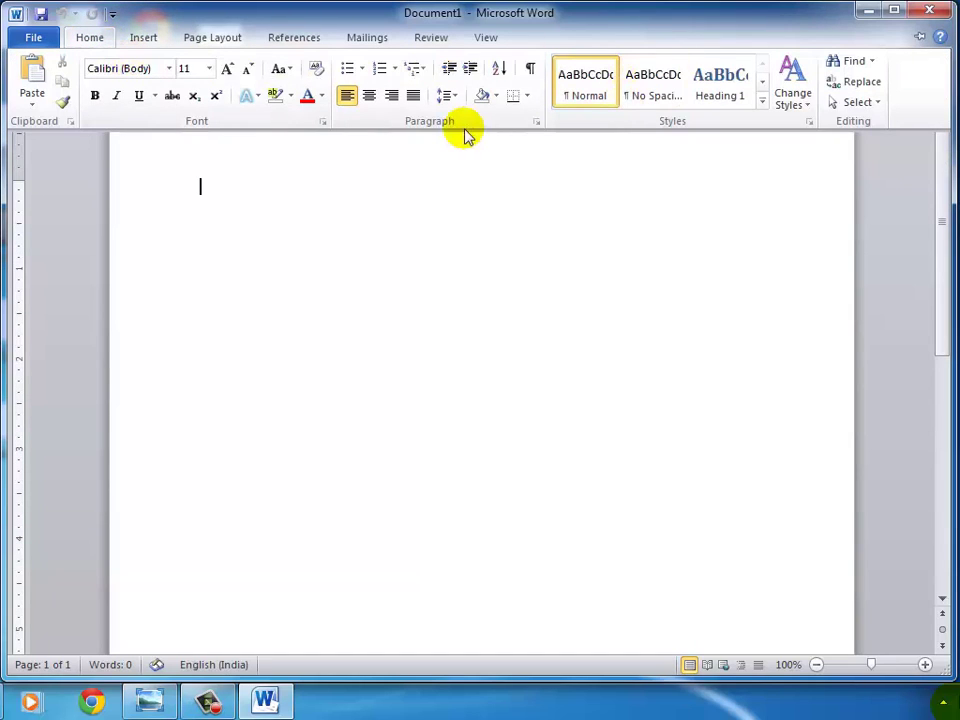
pyautogui.click(471, 438)
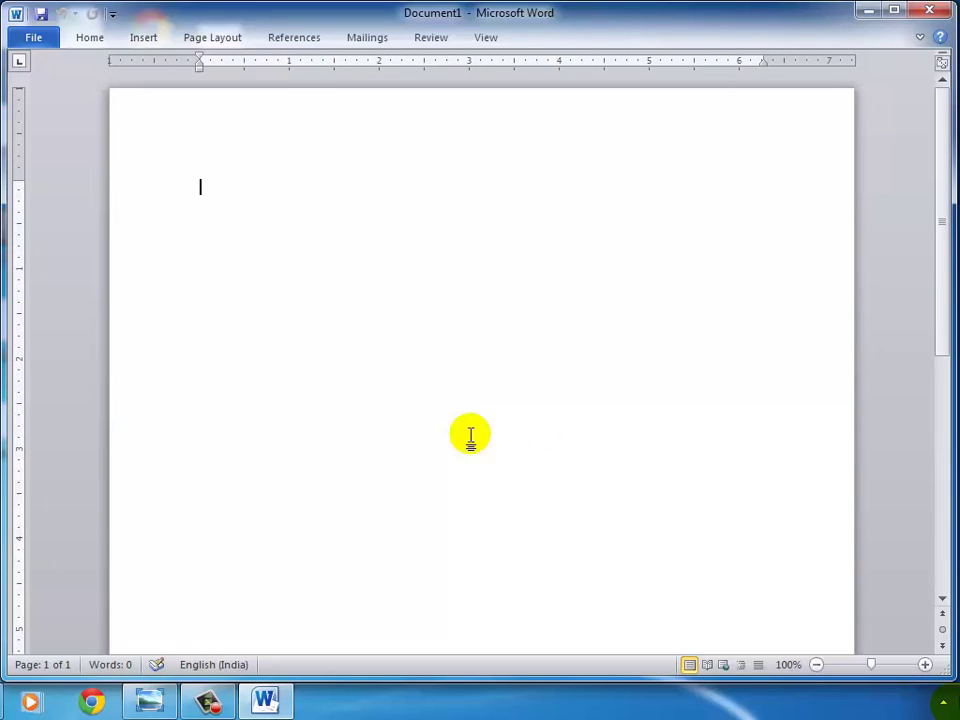
pyautogui.click(144, 41)
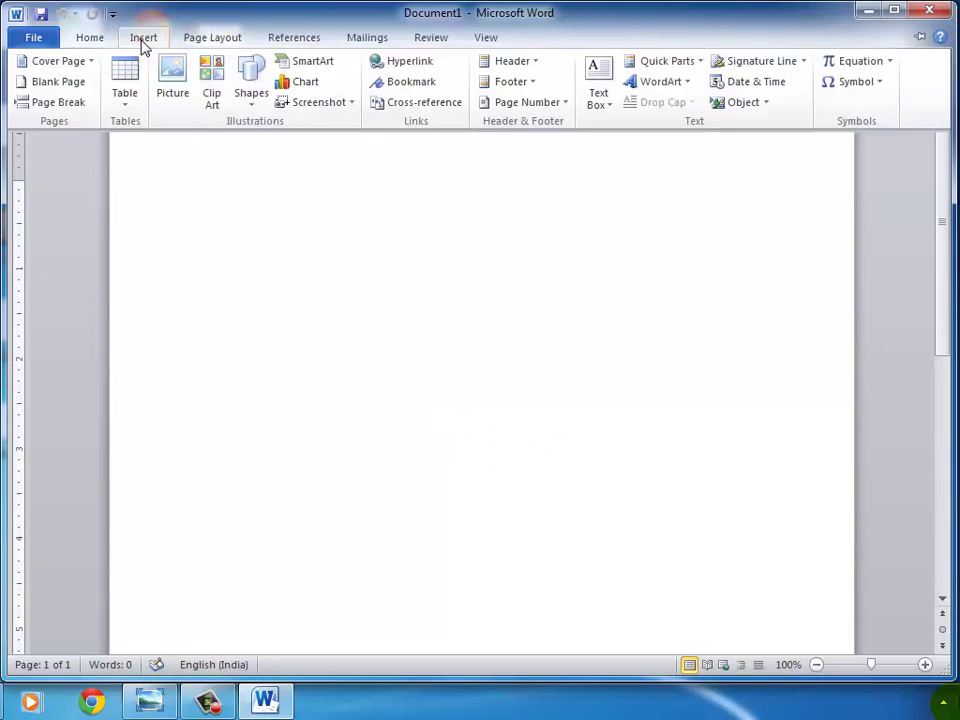
pyautogui.click(306, 368)
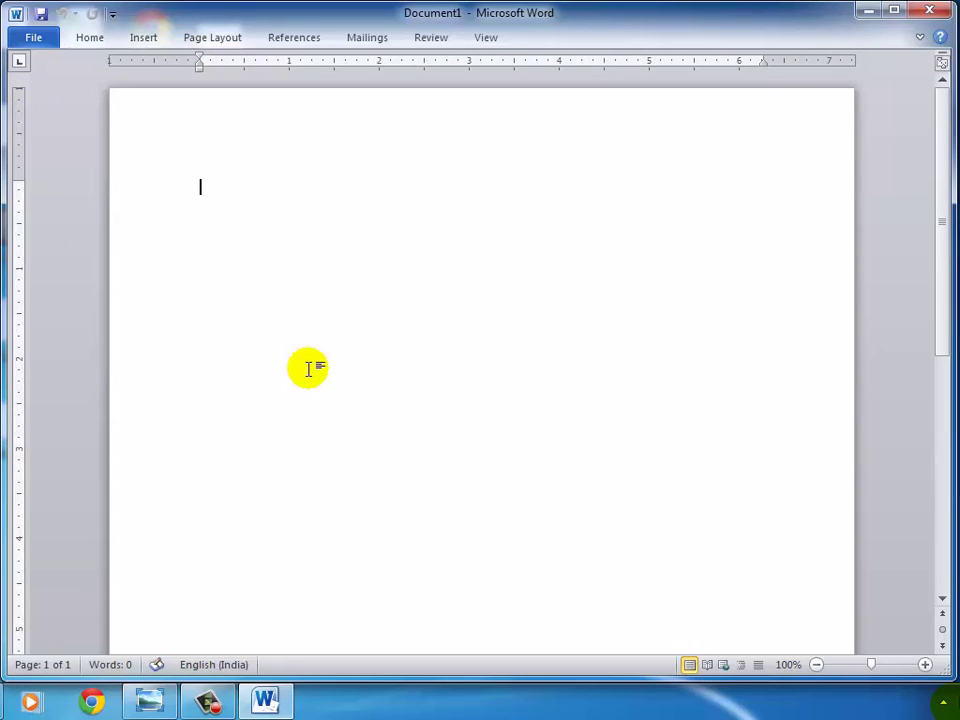
# Restore the full ribbon by turning off the Minimize the Ribbon option
pyautogui.rightClick(85, 40)
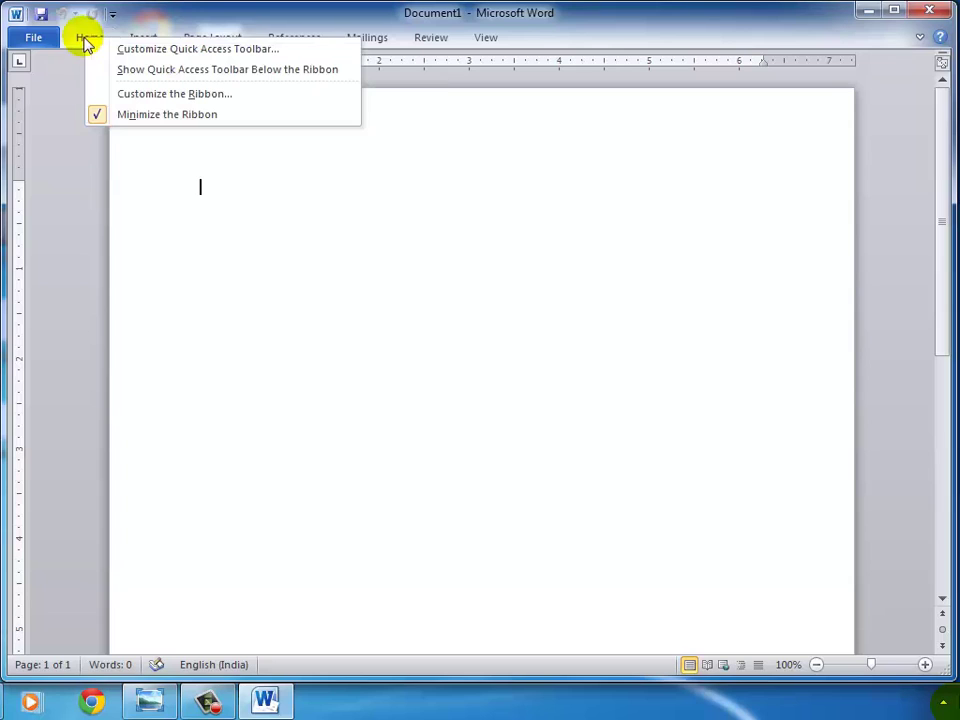
pyautogui.click(223, 116)
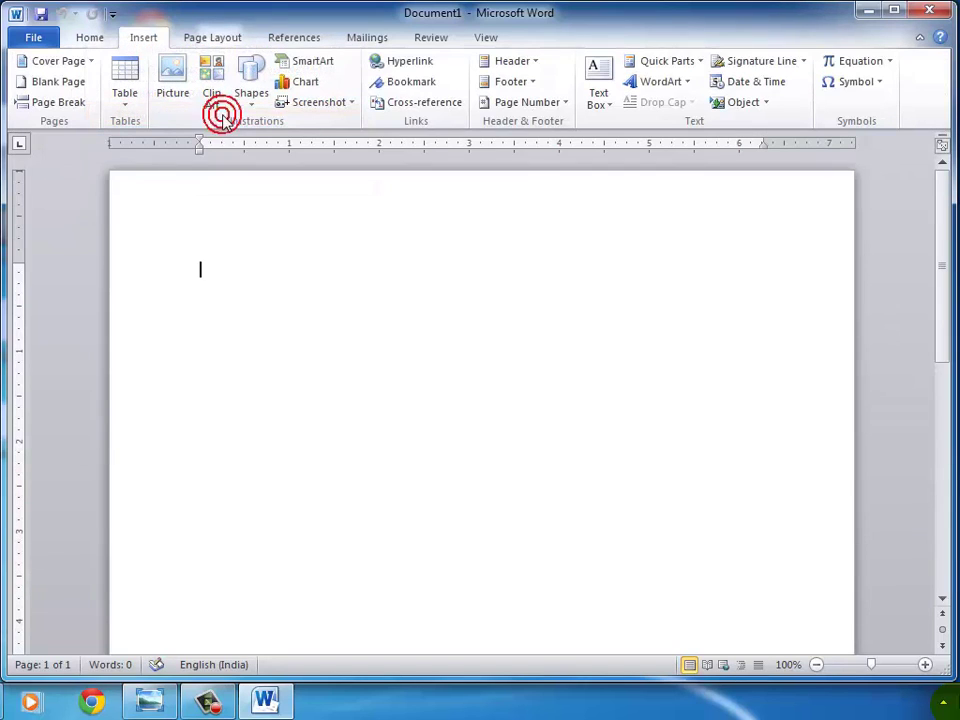
pyautogui.click(518, 316)
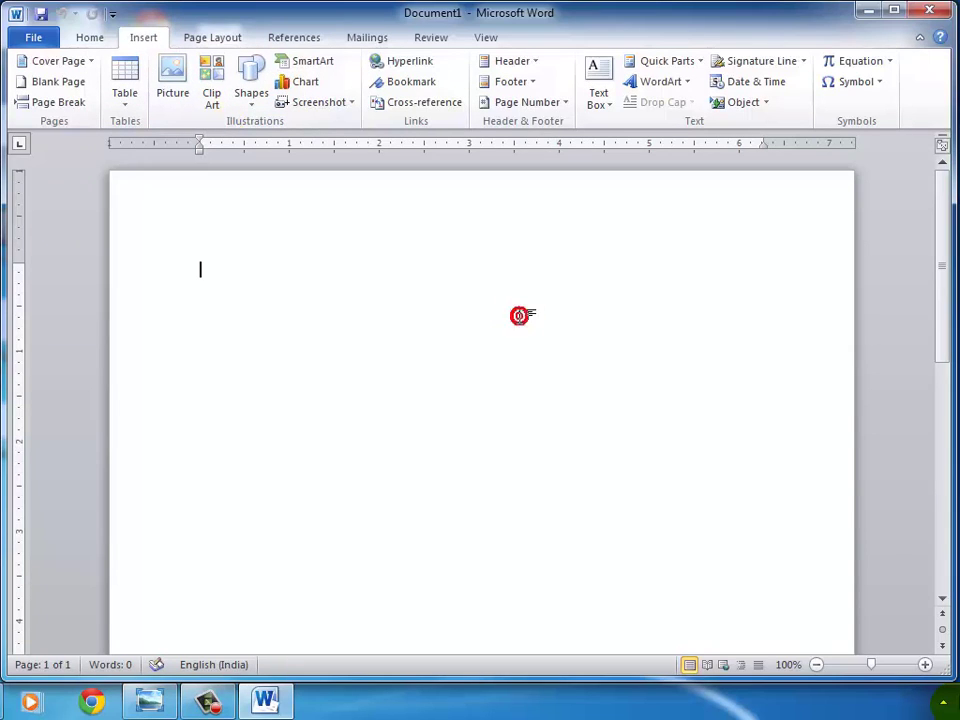
# Minimize the ribbon again, display the Home commands temporarily, and restore the full ribbon
pyautogui.hotkey('ctrl', 'F1')
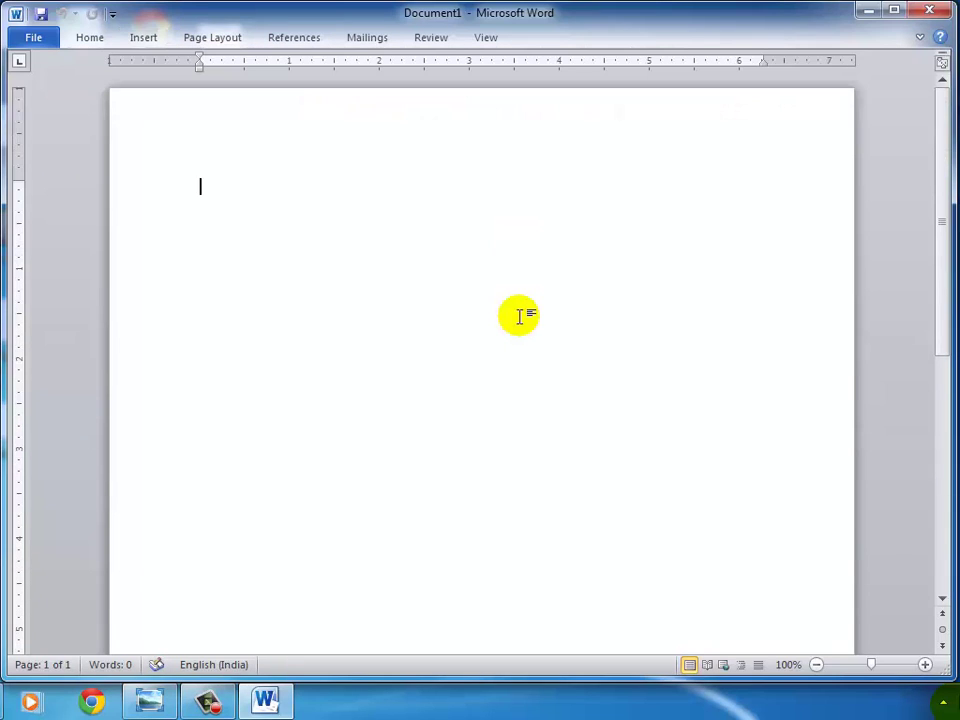
pyautogui.click(95, 40)
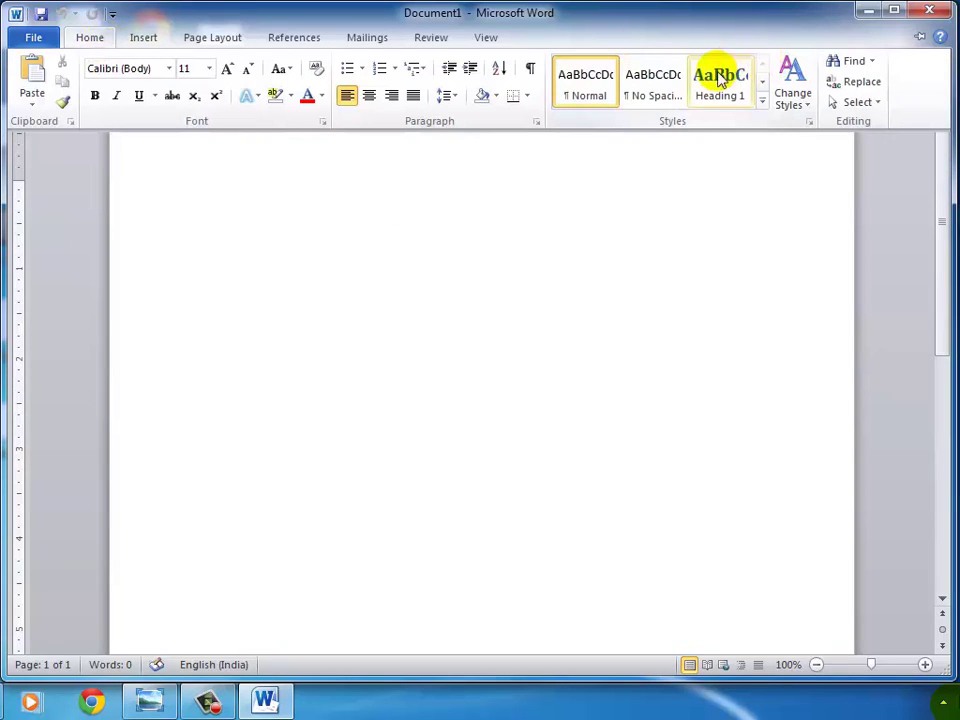
pyautogui.click(373, 343)
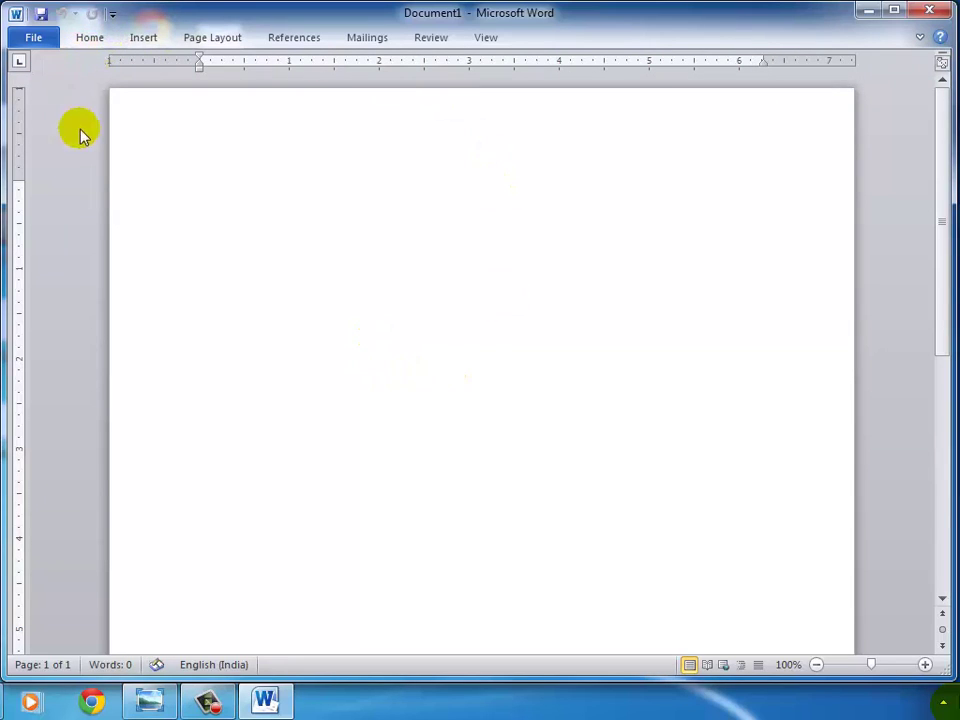
pyautogui.rightClick(82, 43)
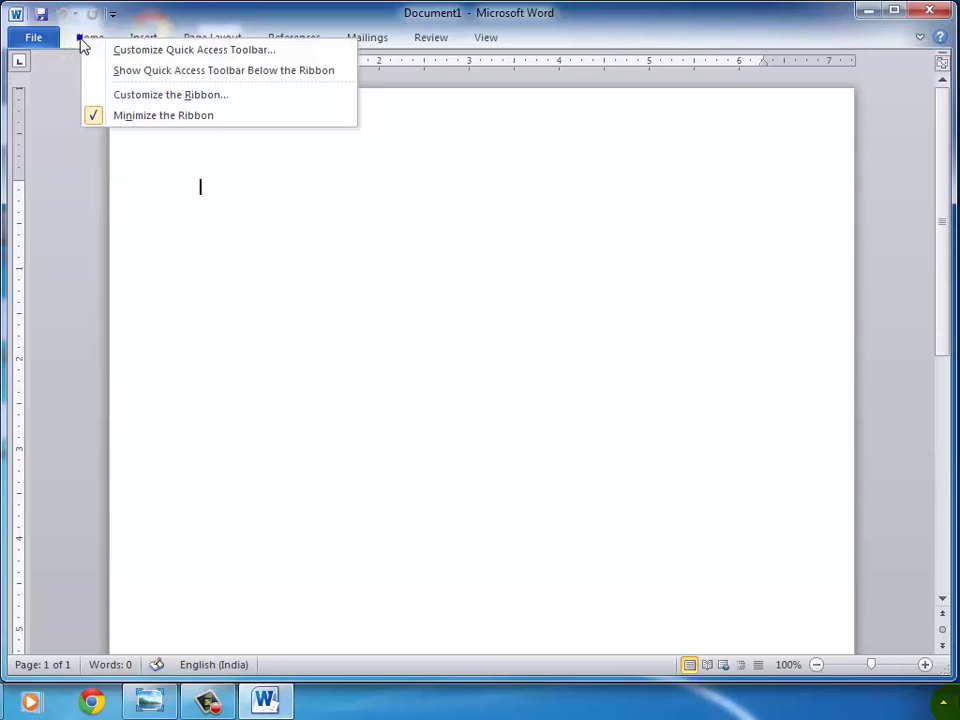
pyautogui.click(230, 118)
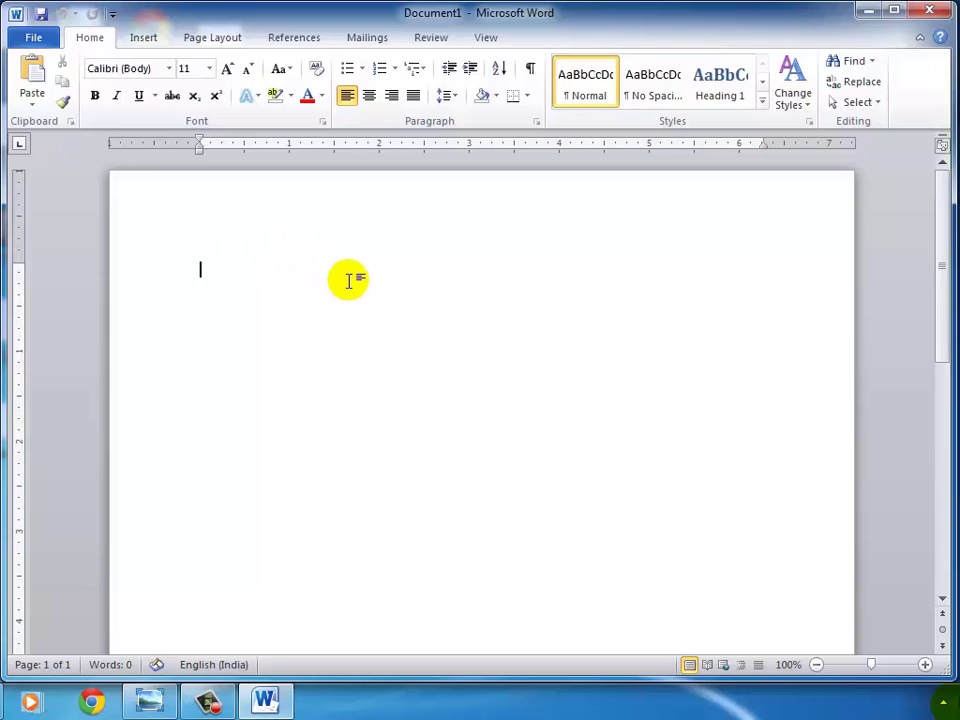
# Generate sample paragraphs in the blank document with =RAND()
pyautogui.write('=')
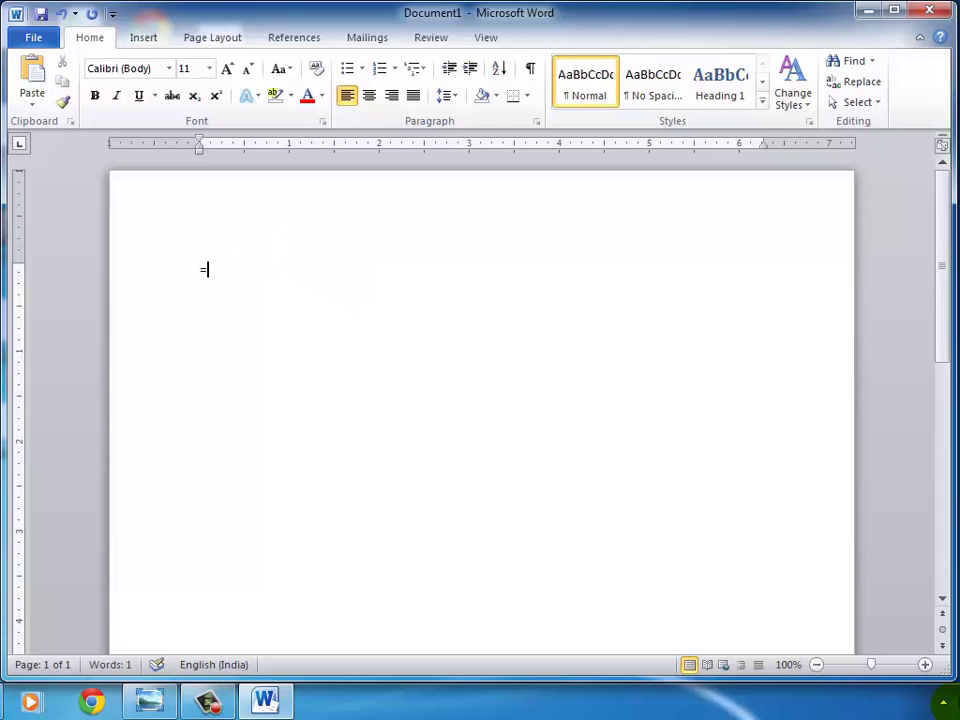
pyautogui.write('RAND()')
pyautogui.press('Return')
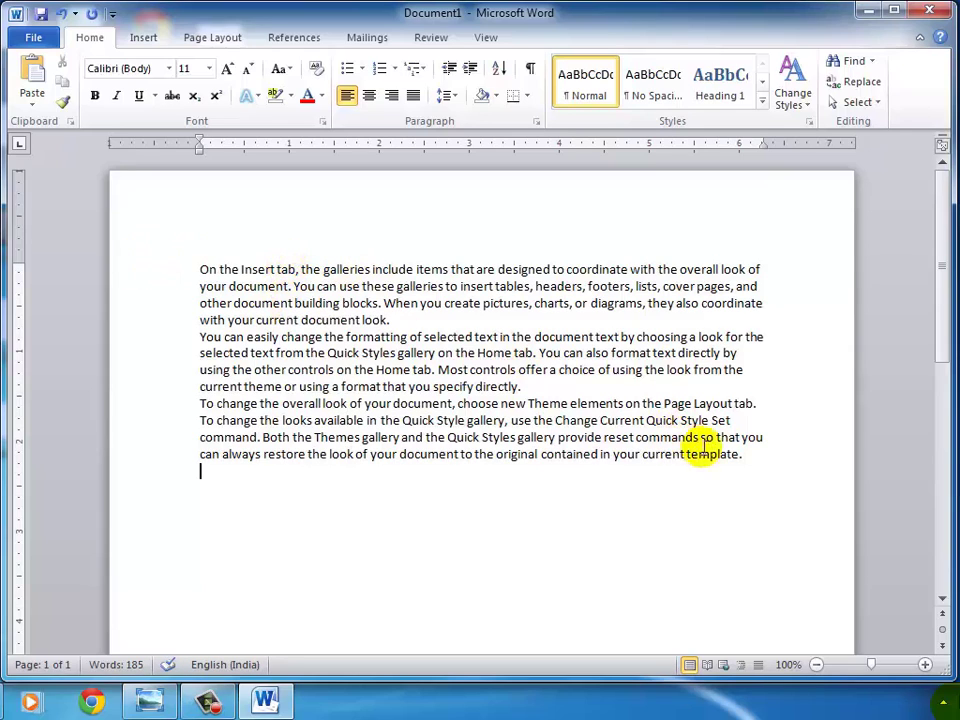
# Apply the Blackadder ITC font to all of the sample text
pyautogui.moveTo(748, 454); pyautogui.dragTo(156, 266)
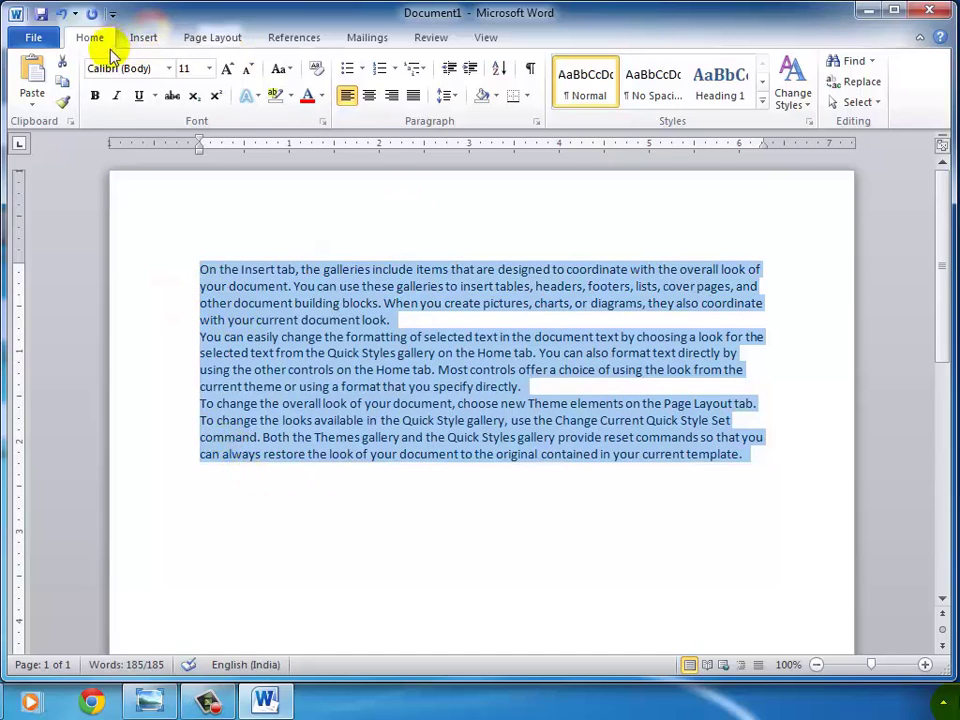
pyautogui.click(170, 70)
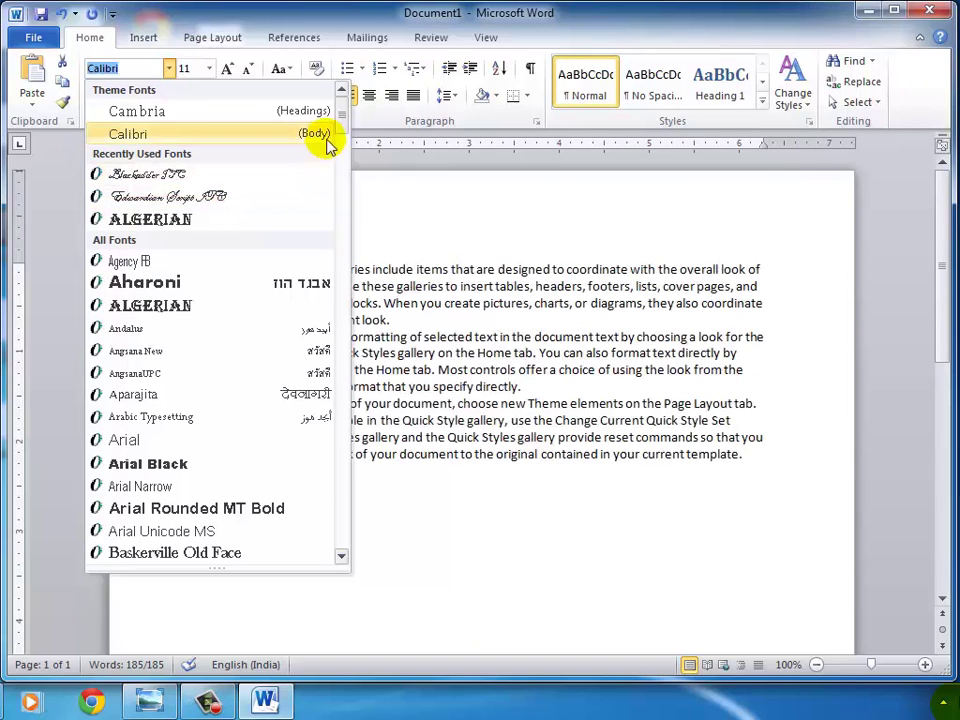
pyautogui.moveTo(343, 121); pyautogui.dragTo(344, 166)
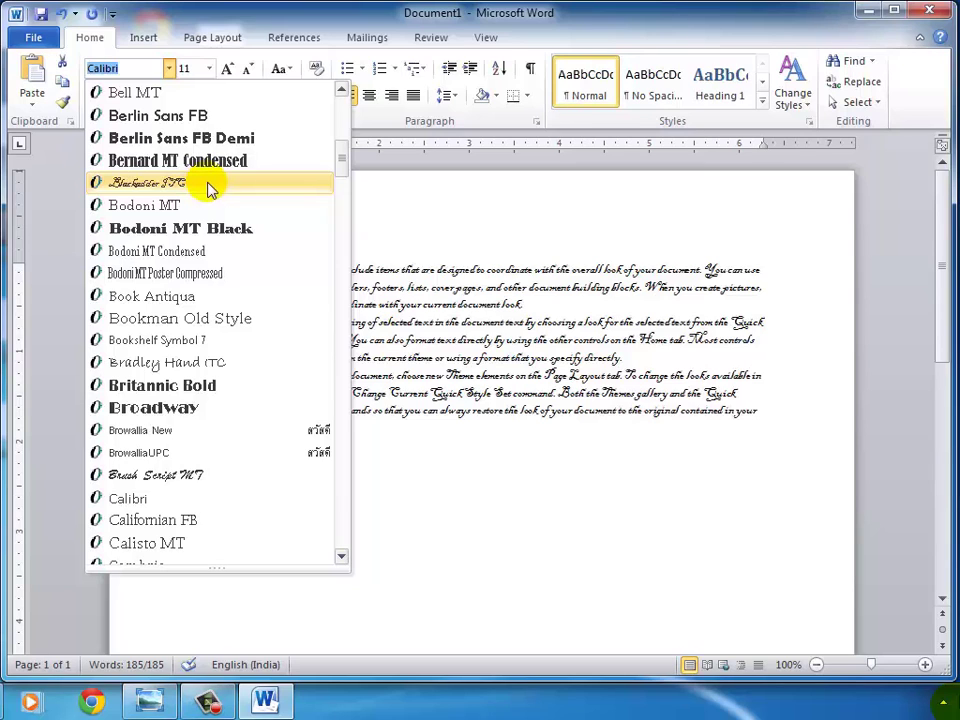
pyautogui.click(209, 186)
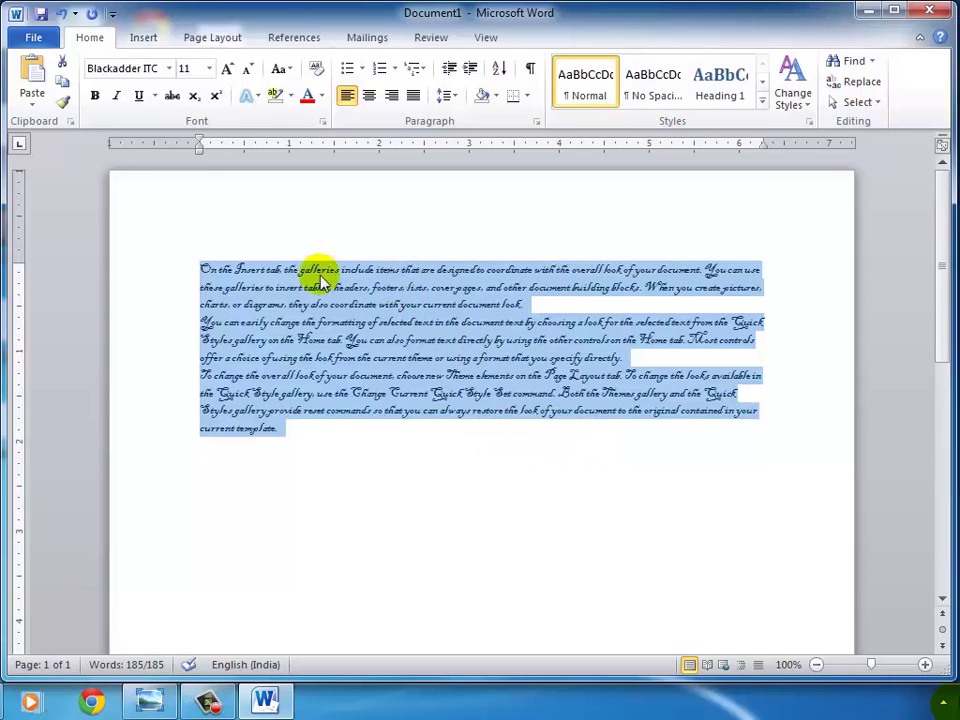
# Set the font of all the sample text to Calibri (Body) and deselect the text
pyautogui.click(170, 70)
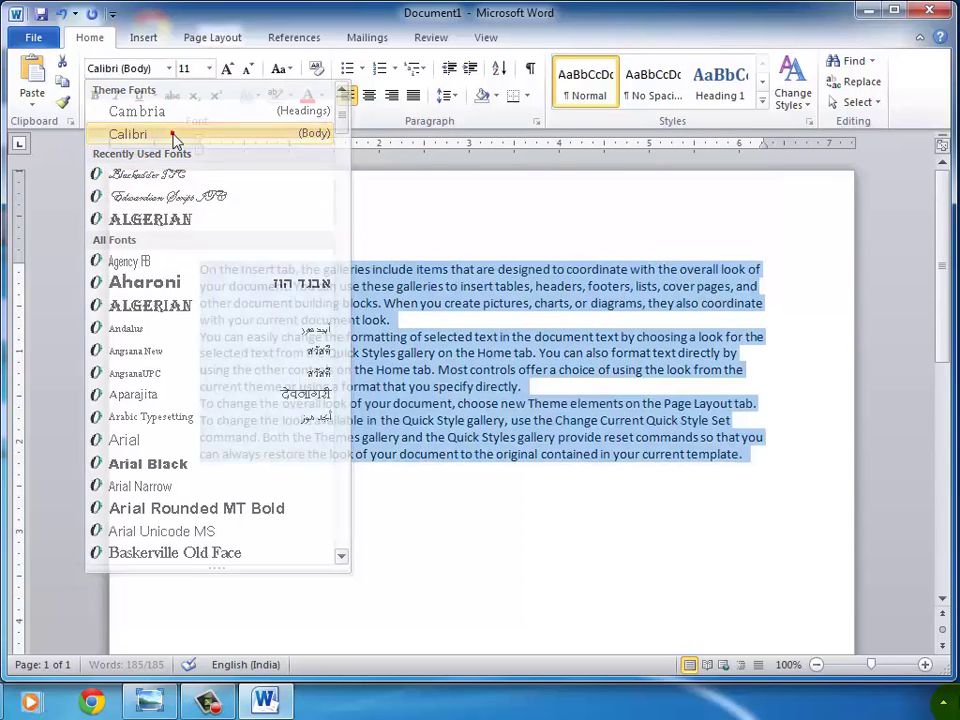
pyautogui.click(174, 137)
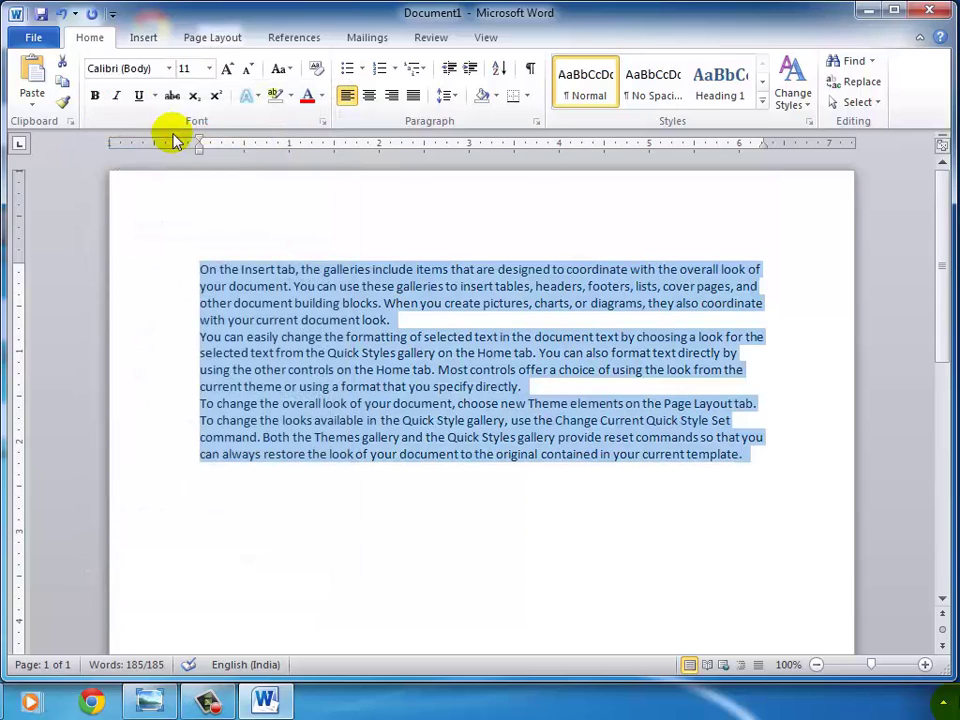
pyautogui.click(210, 70)
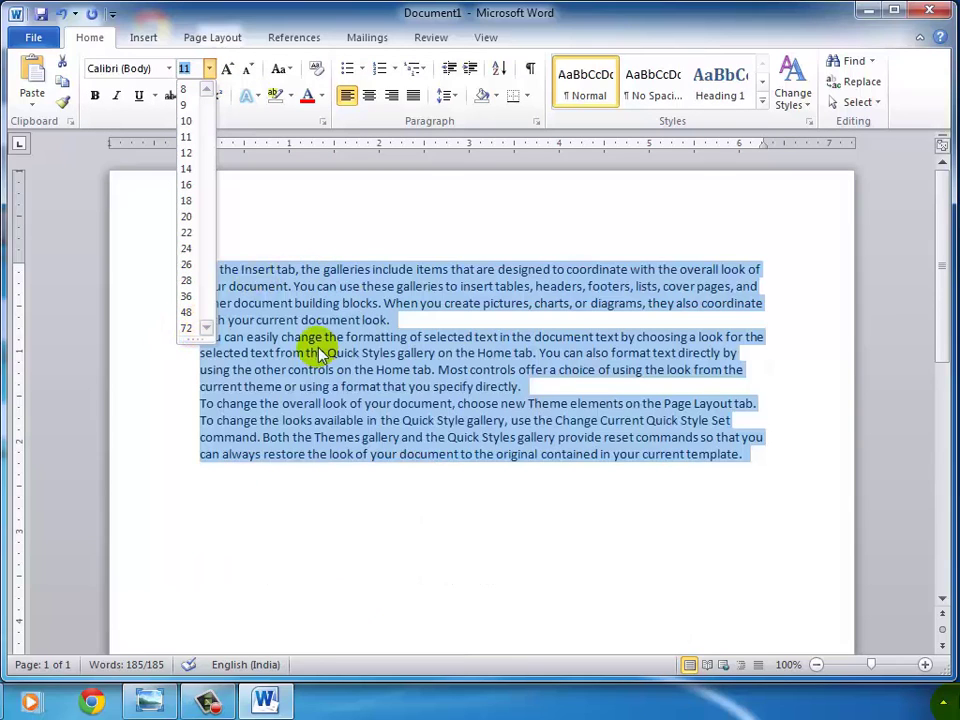
pyautogui.press('Escape')
pyautogui.click(307, 319)
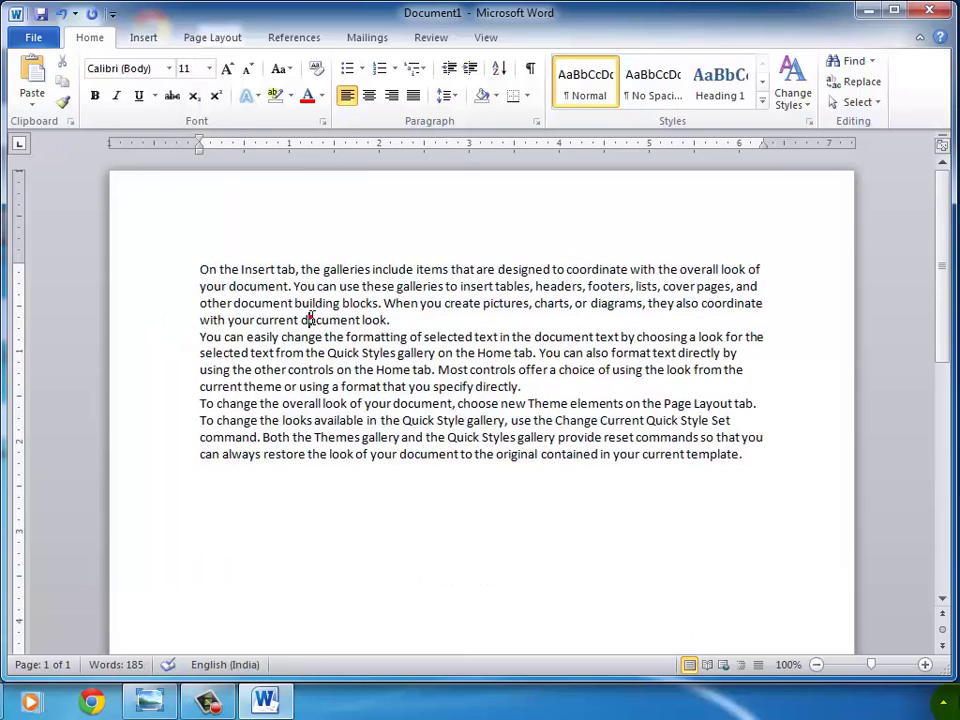
# Set the font size of the opening words "On the Insert" to 72
pyautogui.moveTo(277, 269); pyautogui.dragTo(182, 268)
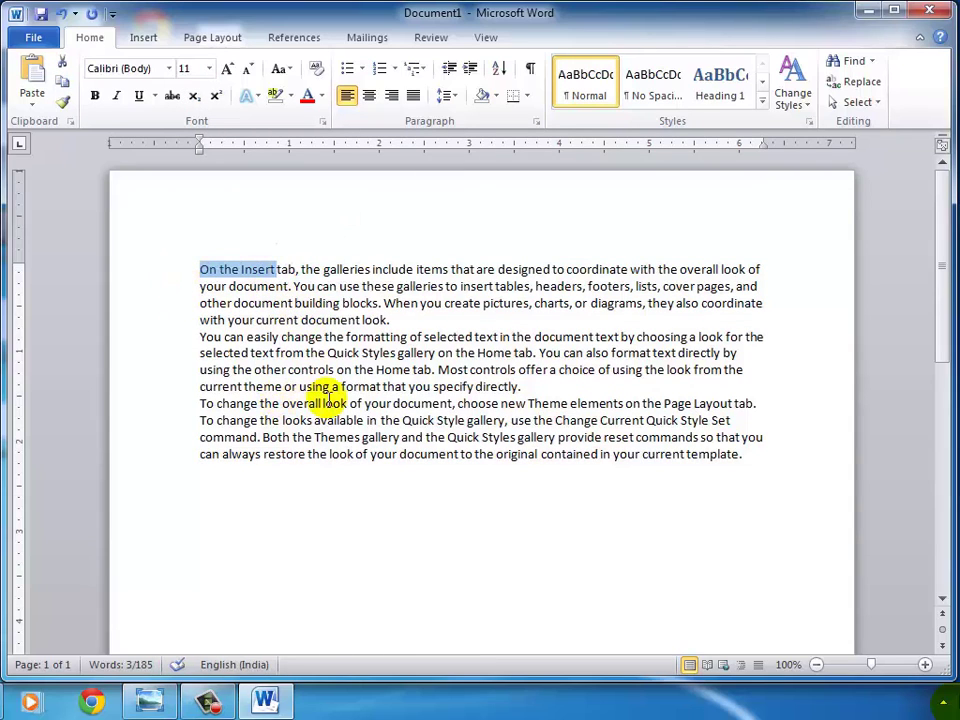
pyautogui.click(210, 70)
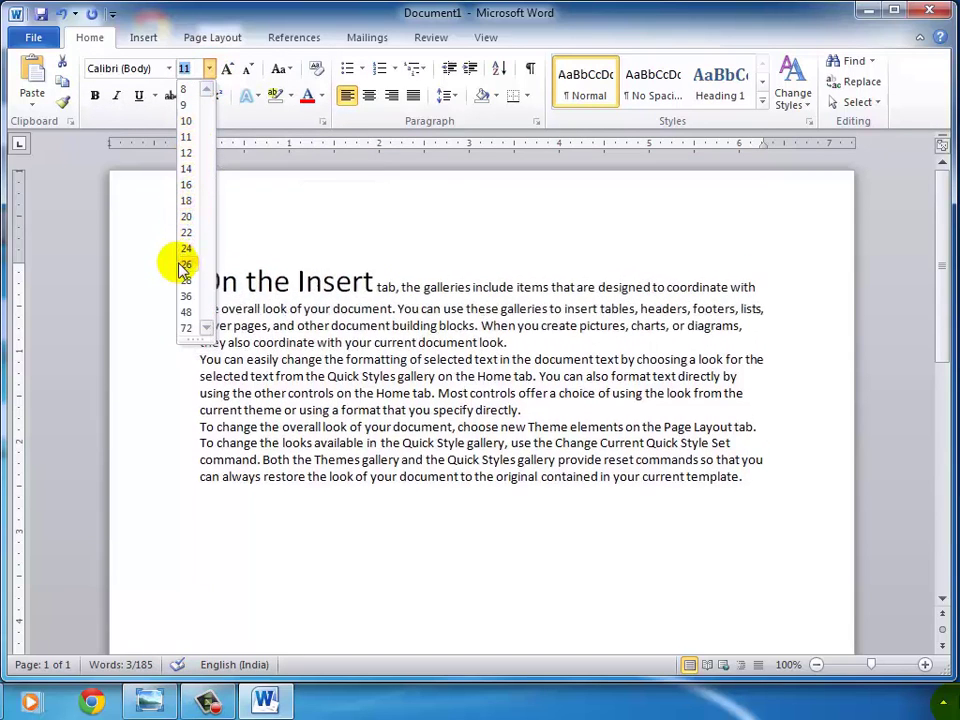
pyautogui.click(186, 330)
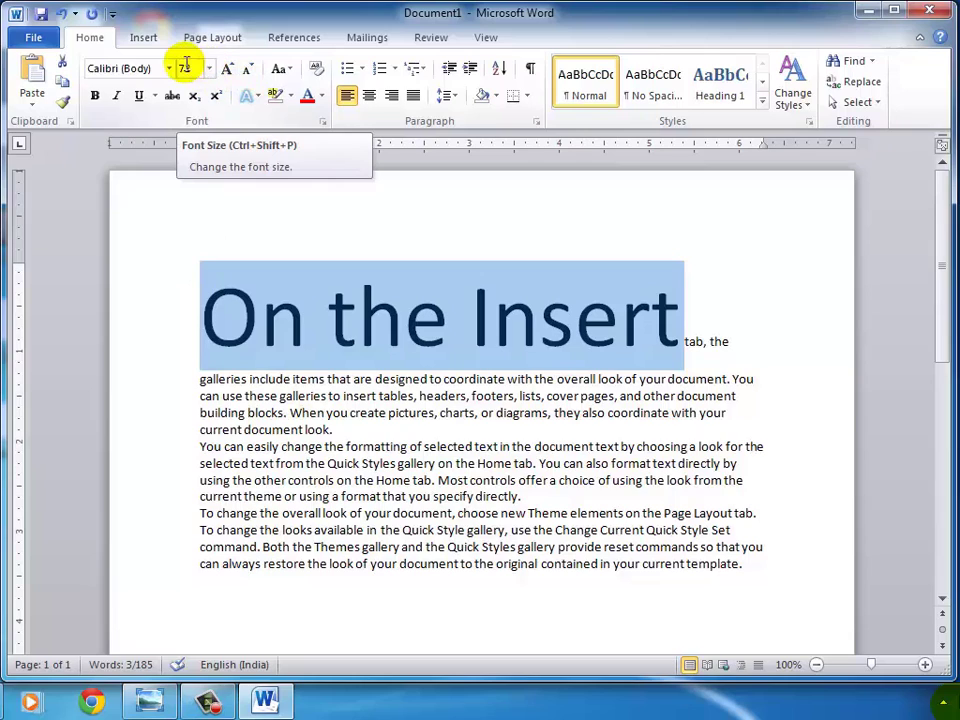
pyautogui.click(210, 69)
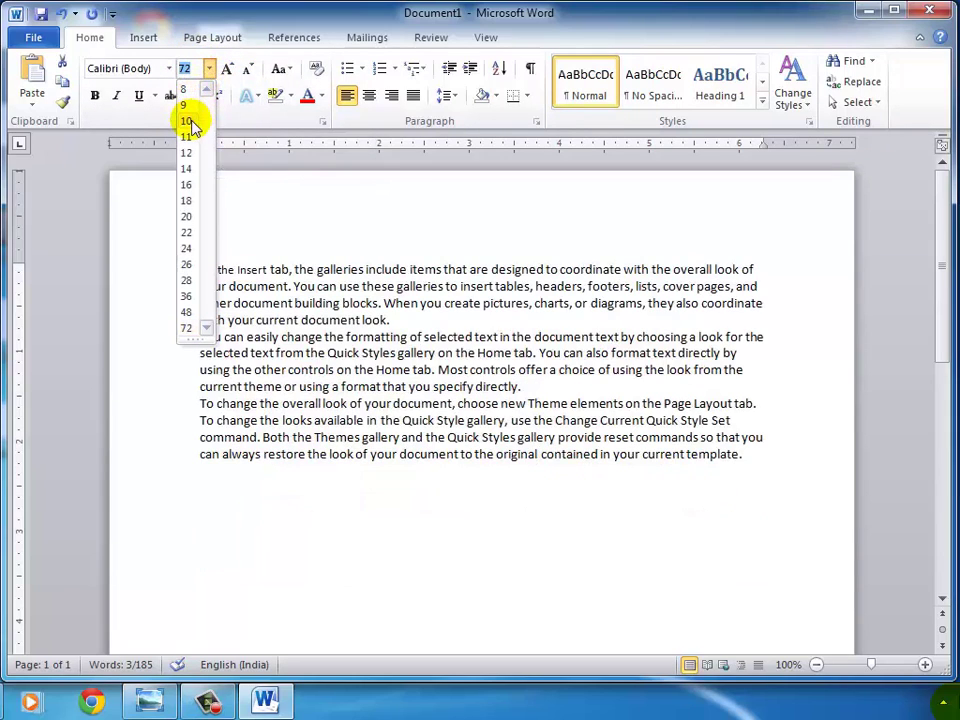
pyautogui.click(211, 16)
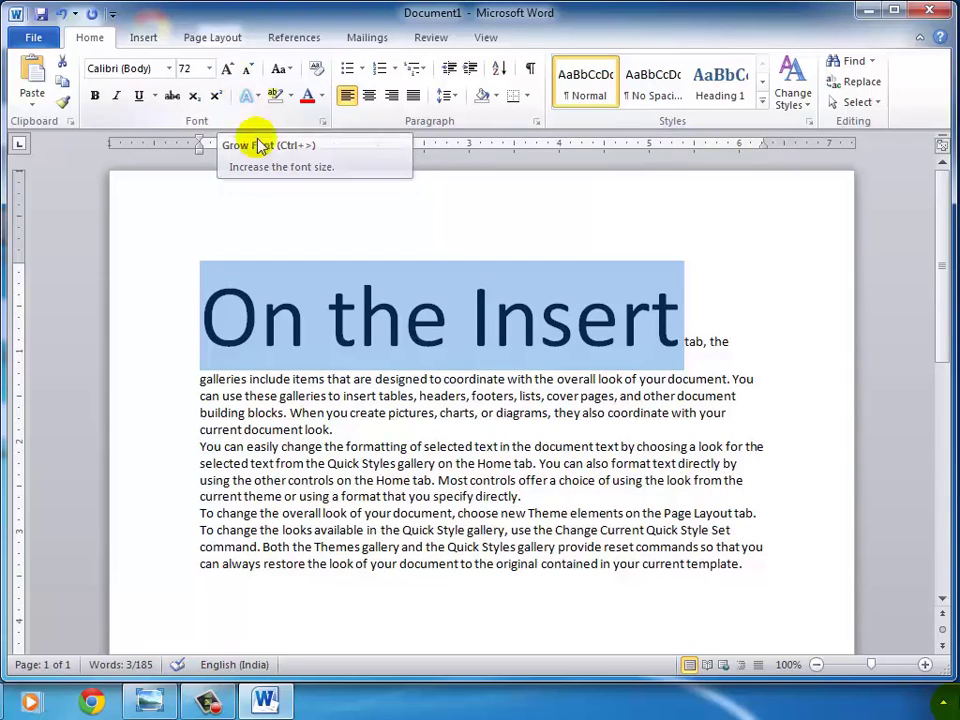
# Enlarge the words "On the Insert" to size 110 with Grow Font
pyautogui.click(229, 73)
pyautogui.click(226, 70)
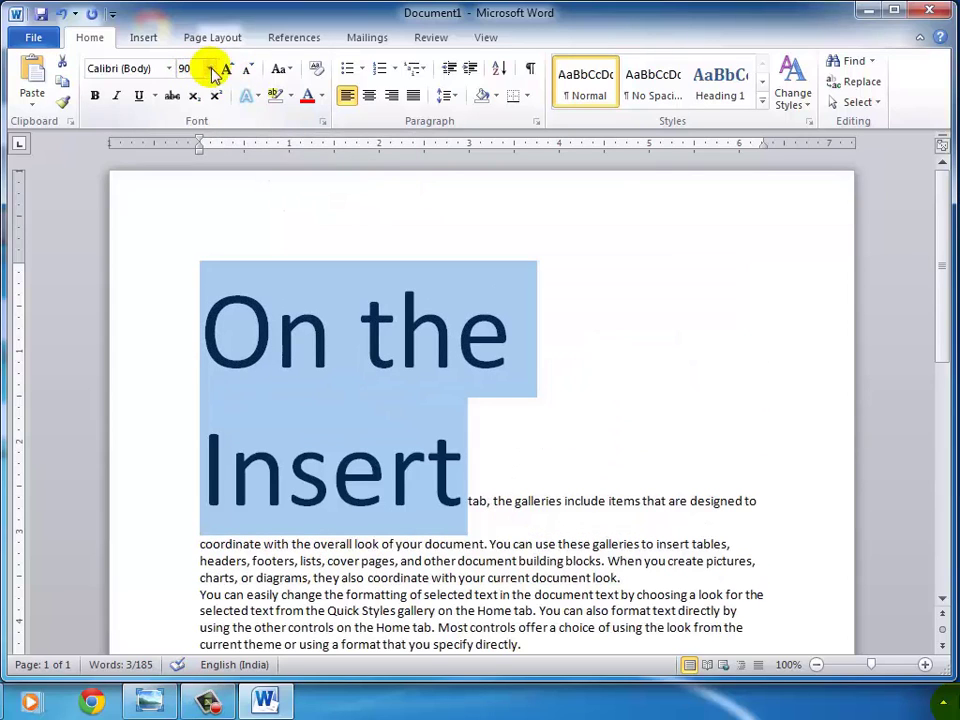
pyautogui.click(227, 70)
pyautogui.click(227, 70)
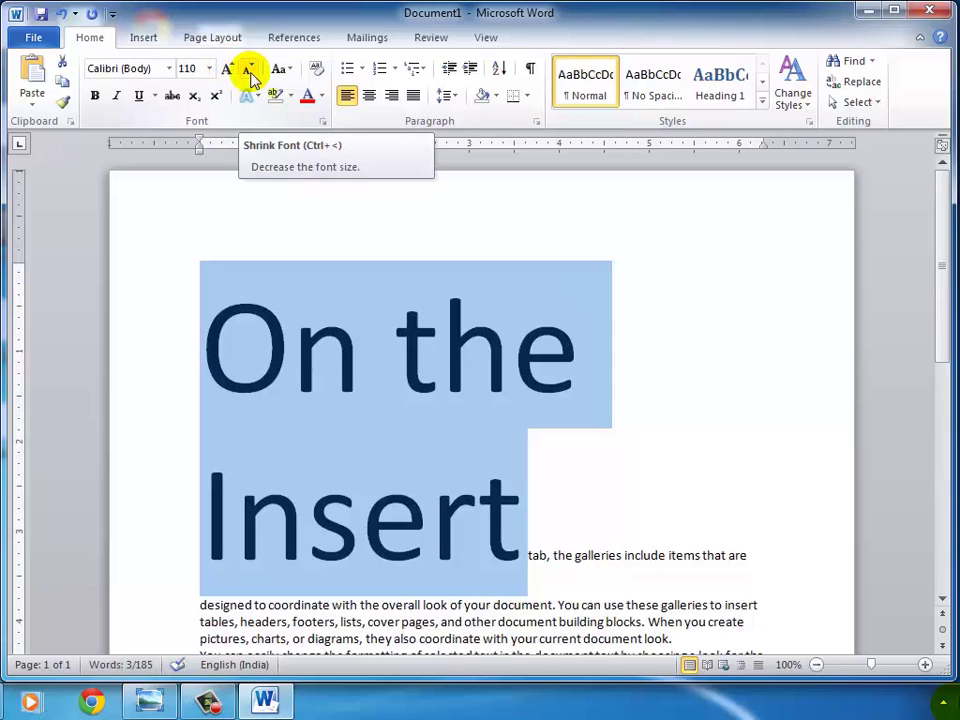
# Reduce the words "On the Insert" to size 72 with Shrink Font
pyautogui.click(249, 72)
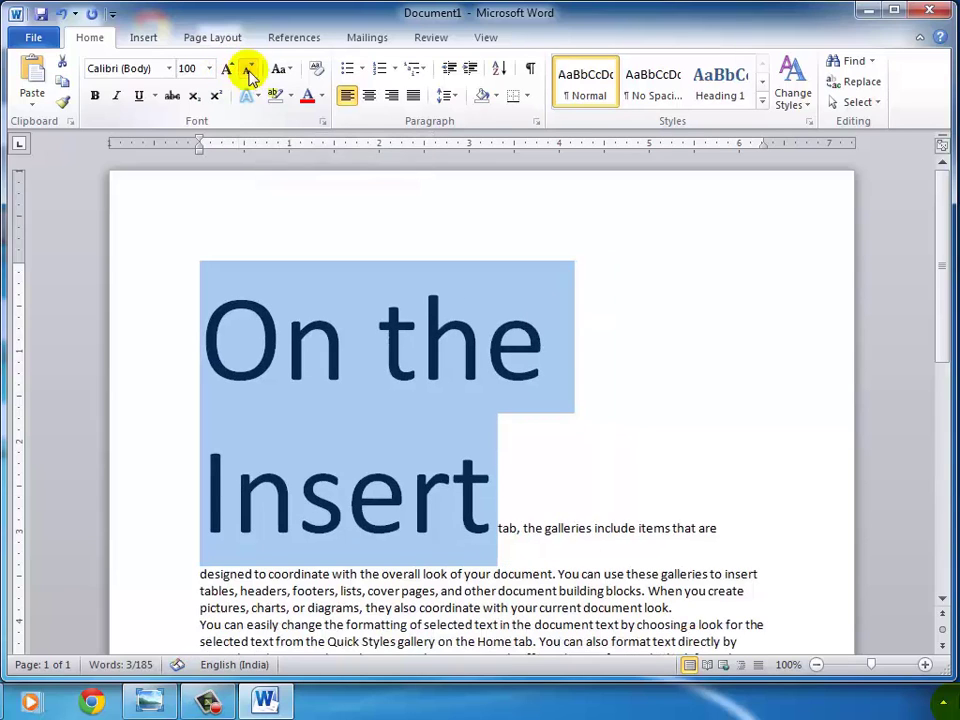
pyautogui.click(249, 72)
pyautogui.click(249, 72)
pyautogui.click(249, 72)
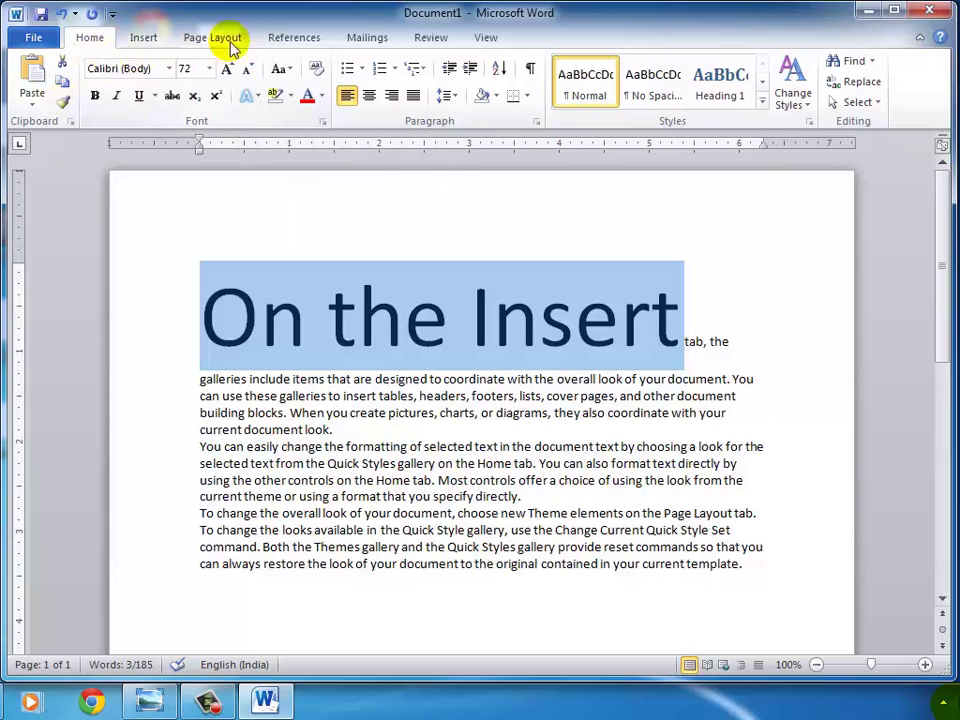
# Apply and remove bold on the words "On the Insert", and do the same with italic
pyautogui.click(97, 96)
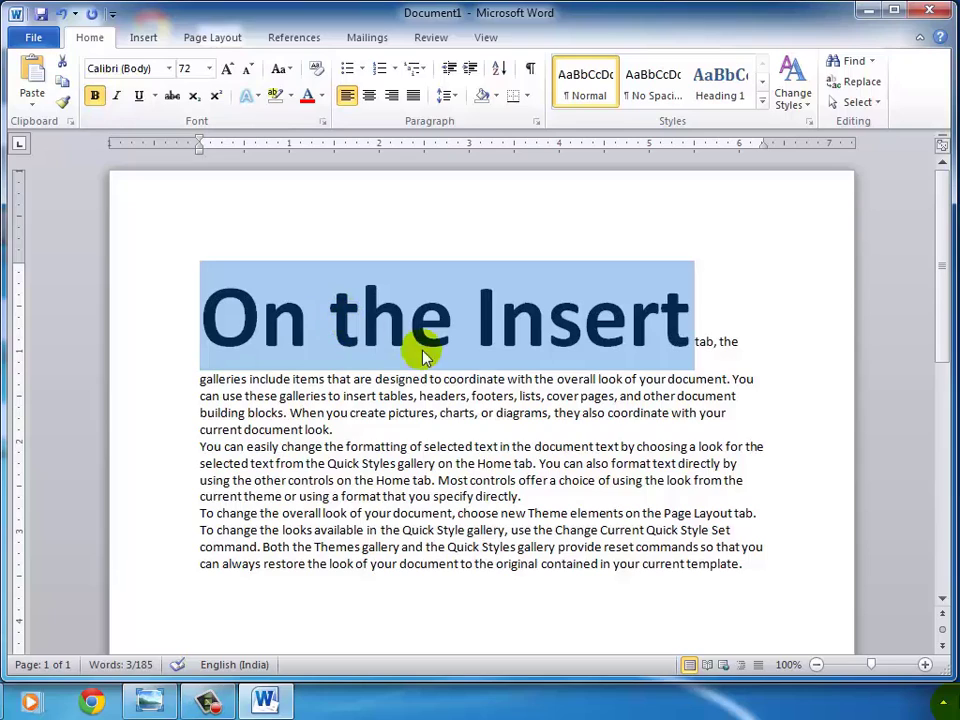
pyautogui.click(93, 99)
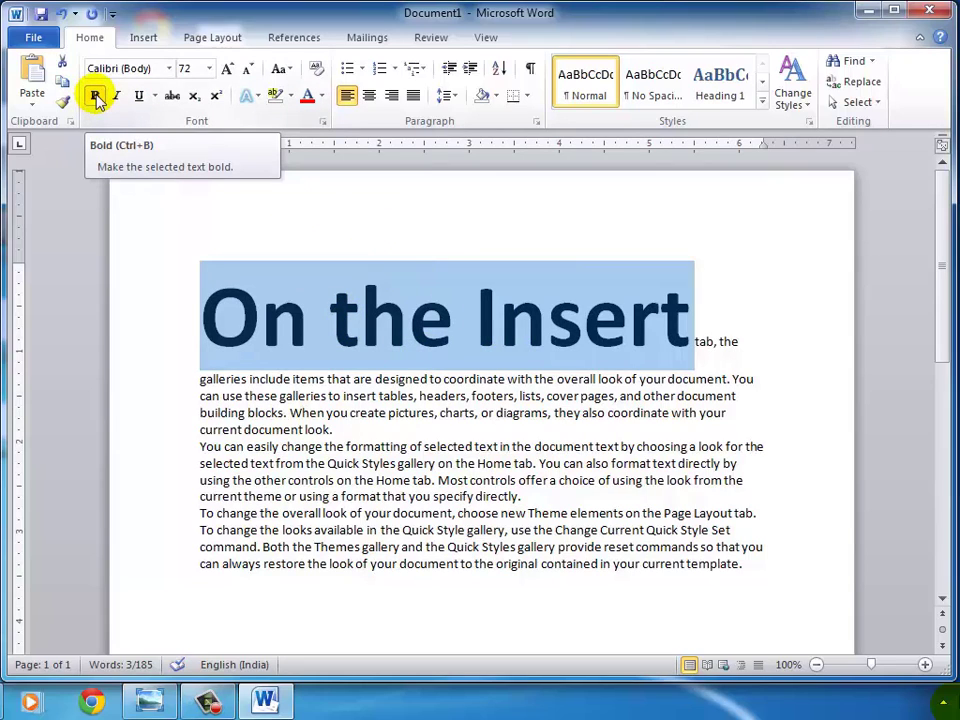
pyautogui.click(97, 99)
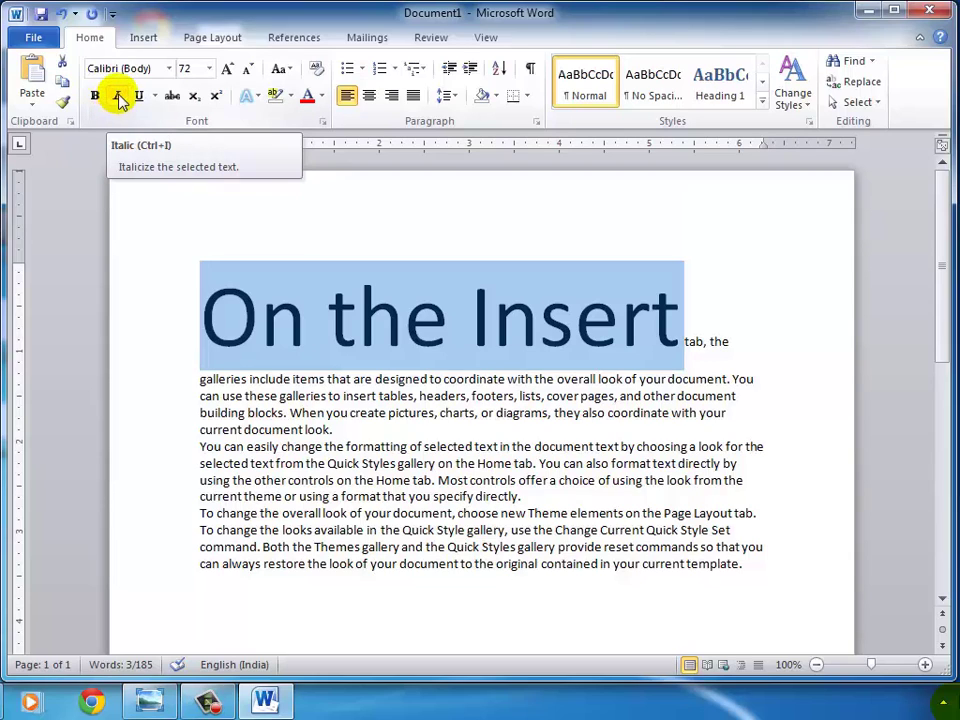
pyautogui.click(118, 97)
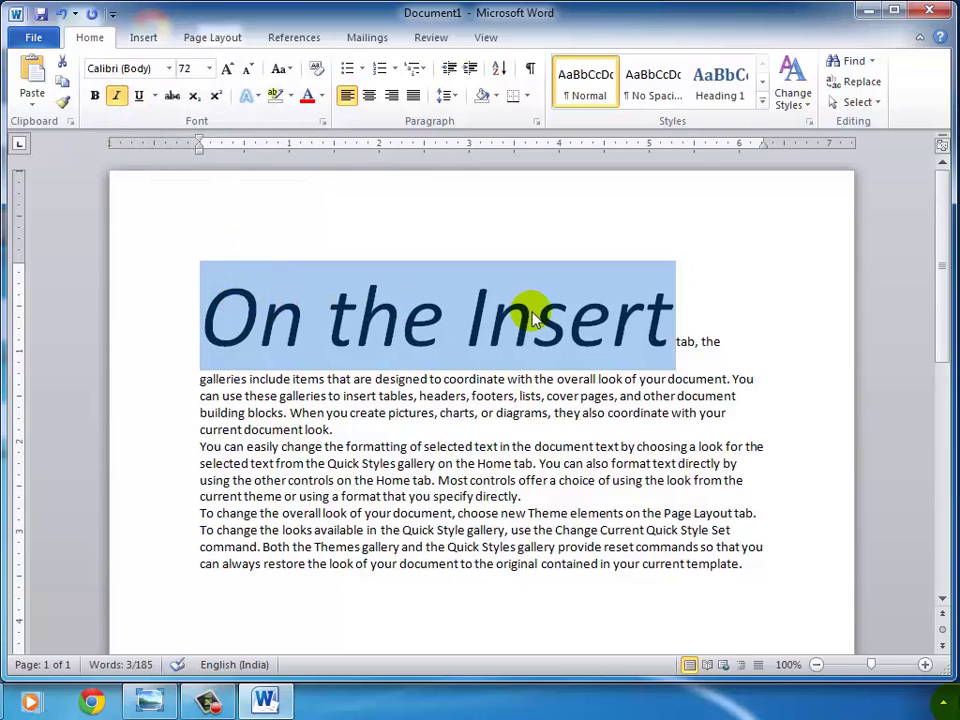
pyautogui.click(117, 97)
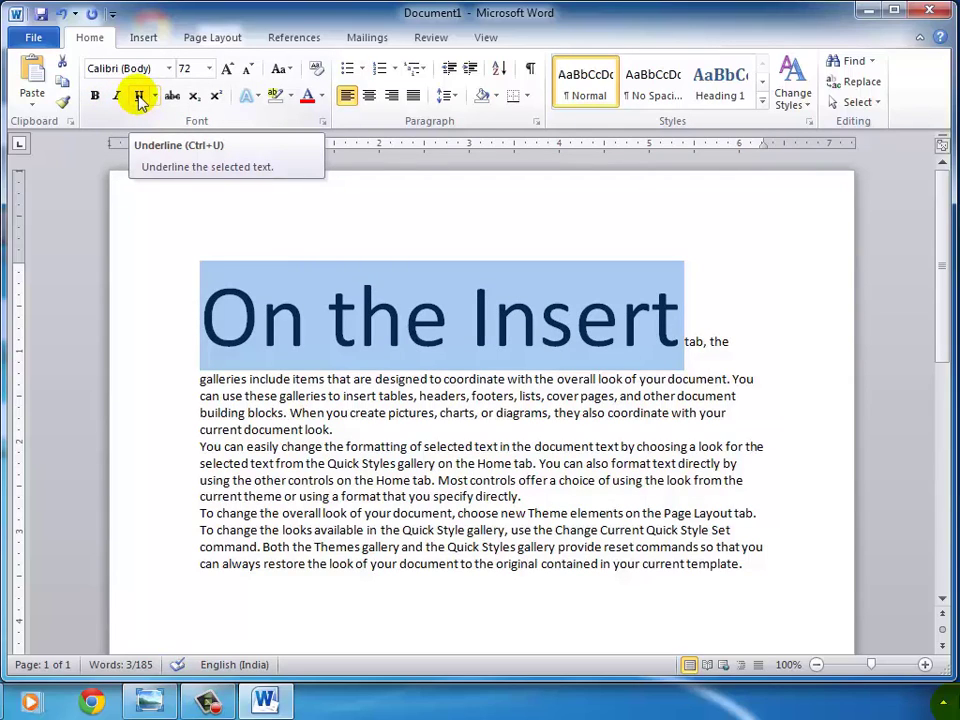
# Apply and remove underline on the words "On the Insert", and do the same with strikethrough
pyautogui.click(140, 99)
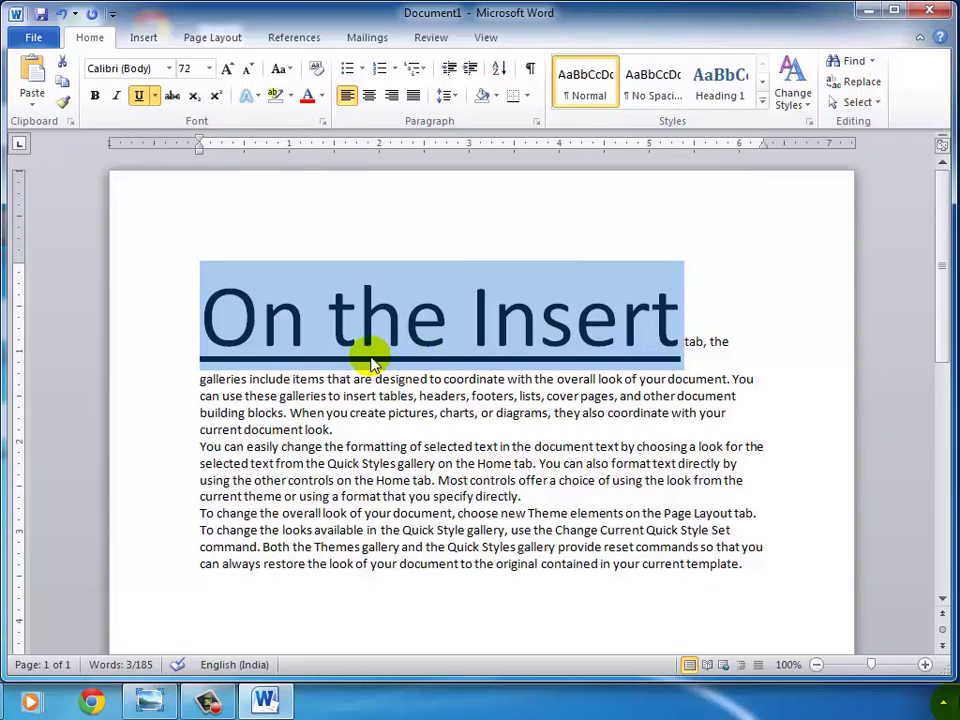
pyautogui.click(141, 96)
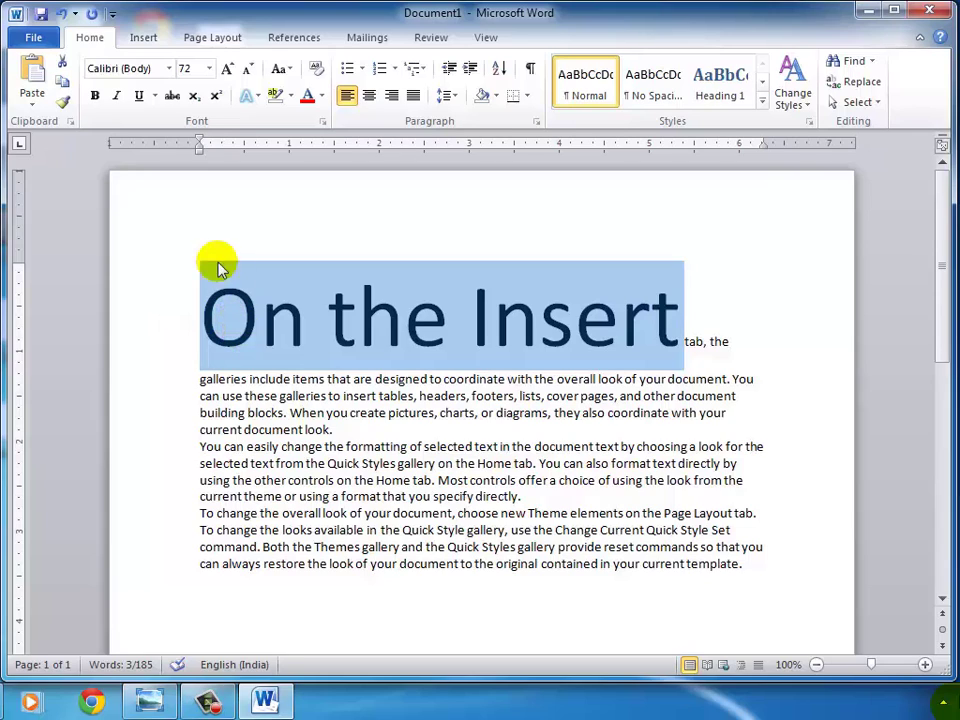
pyautogui.click(172, 100)
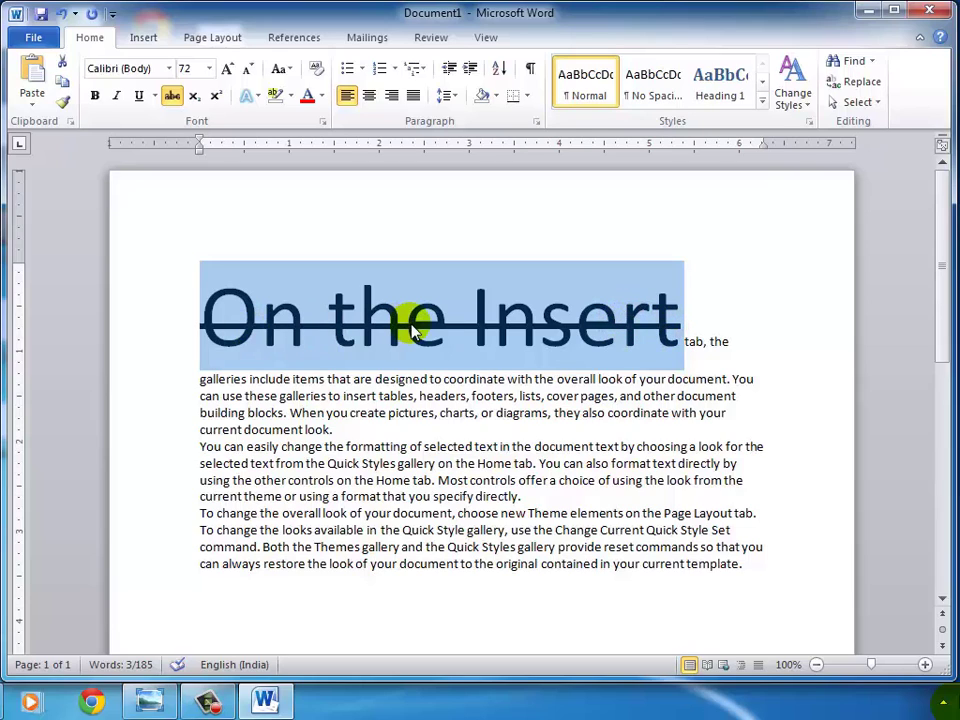
pyautogui.click(171, 101)
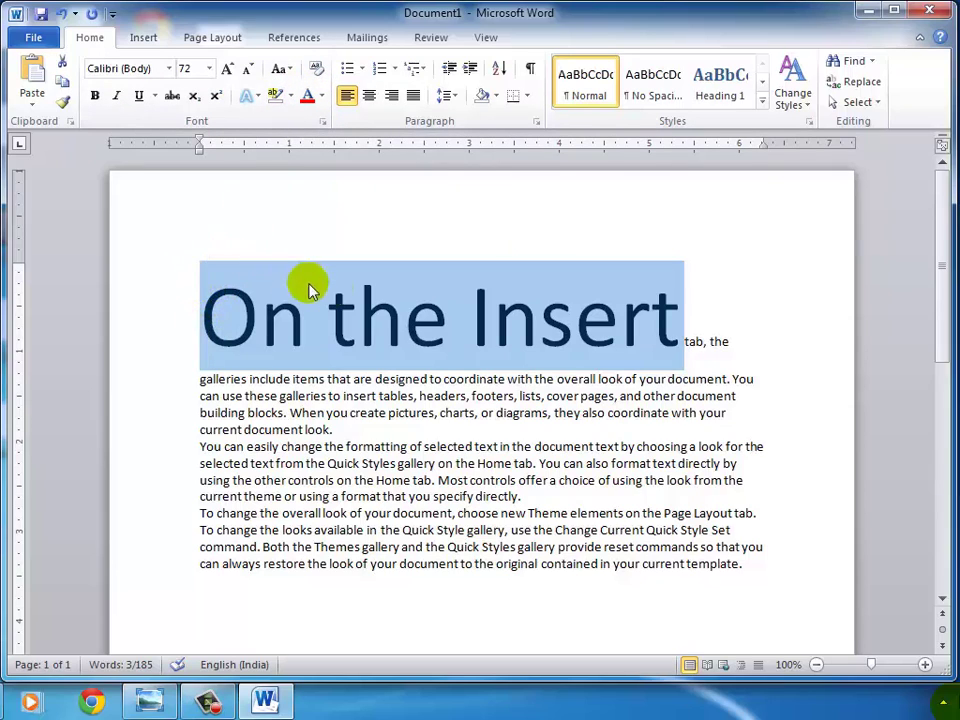
# Highlight the words "On the Insert" in turquoise
pyautogui.click(292, 97)
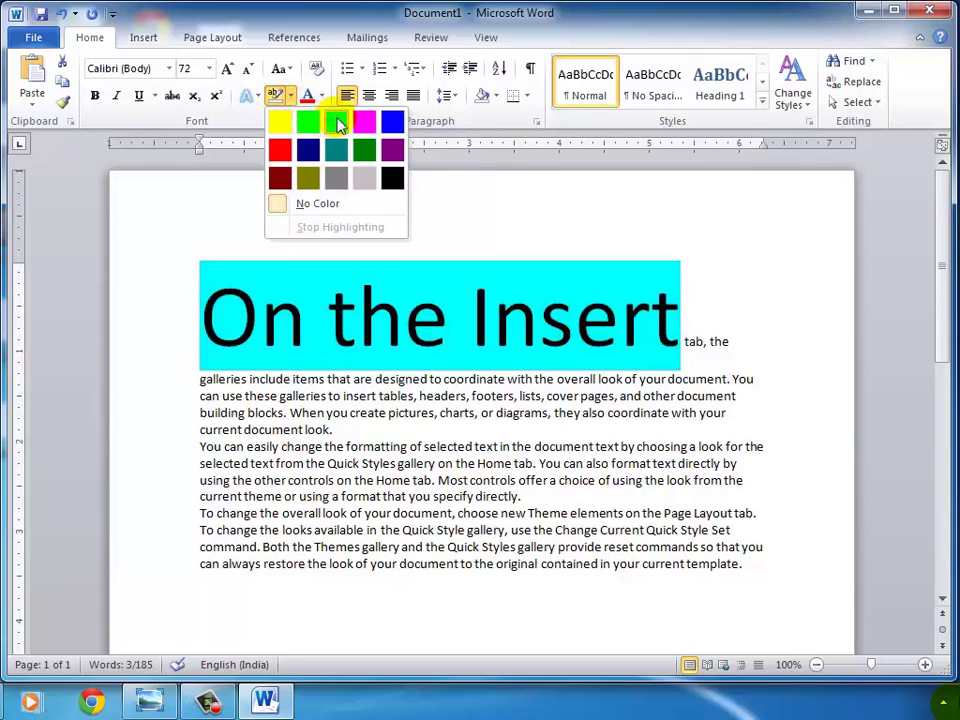
pyautogui.click(336, 124)
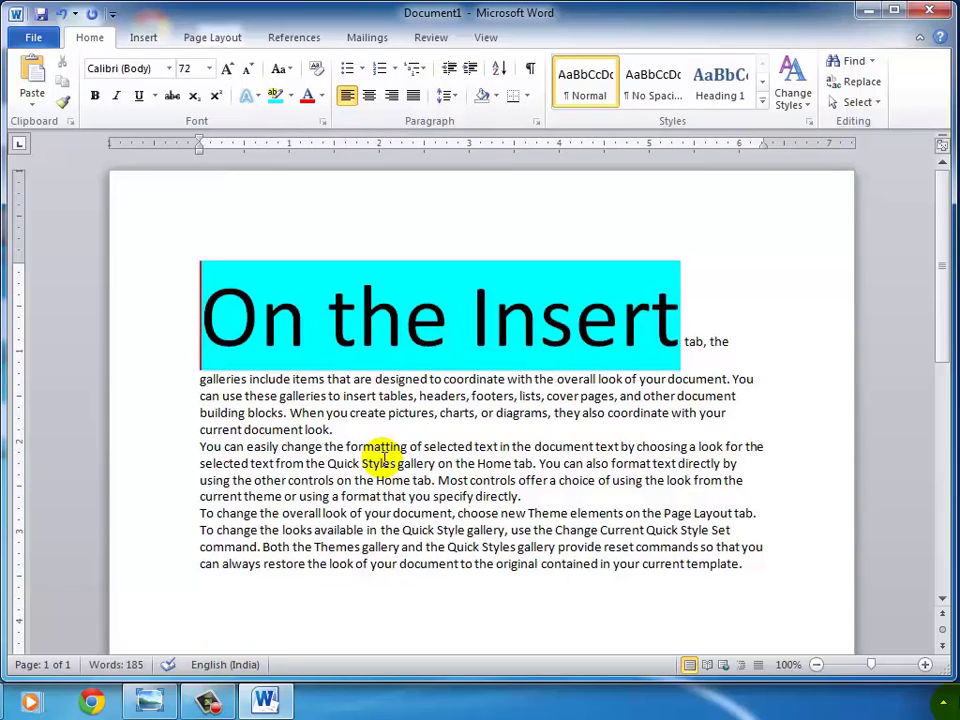
pyautogui.click(283, 313)
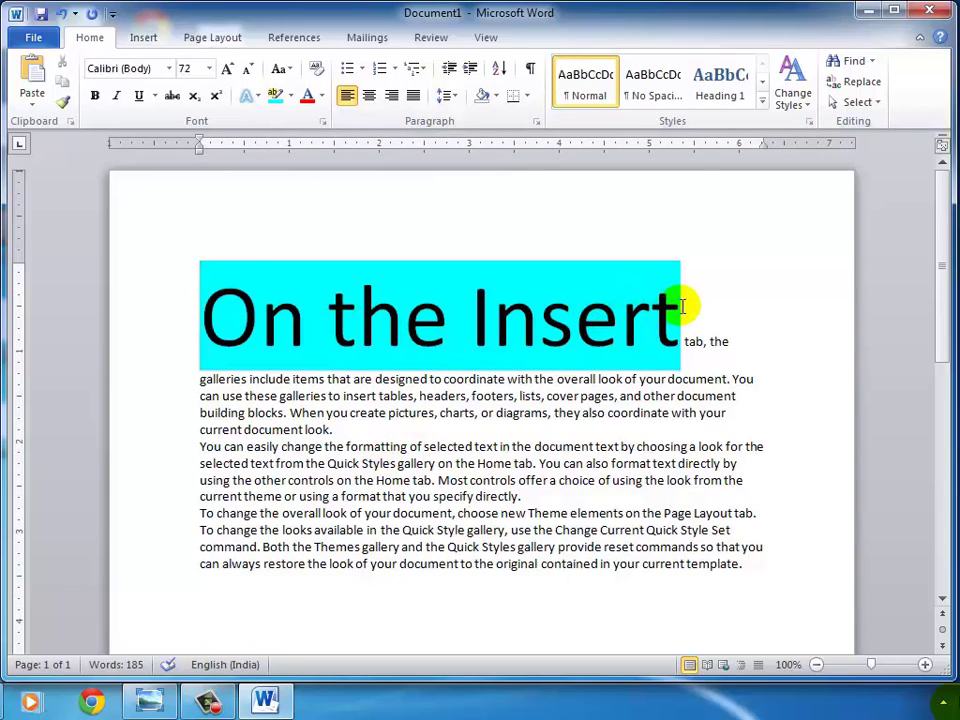
# Remove the highlight from the words "On the Insert" by setting it to No Color
pyautogui.moveTo(681, 300); pyautogui.dragTo(207, 306)
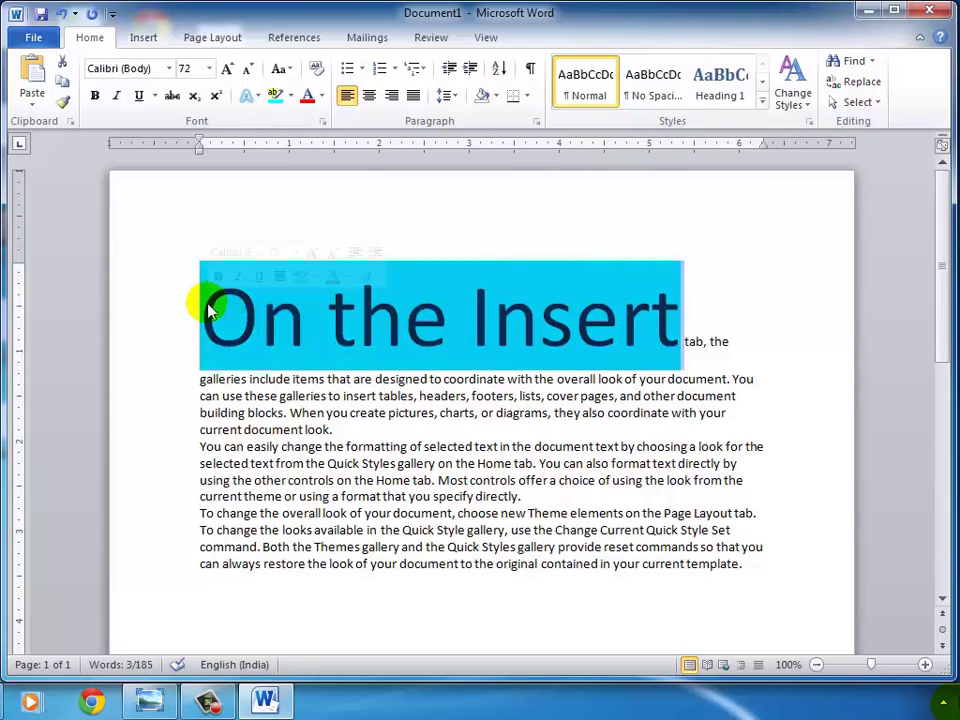
pyautogui.click(290, 97)
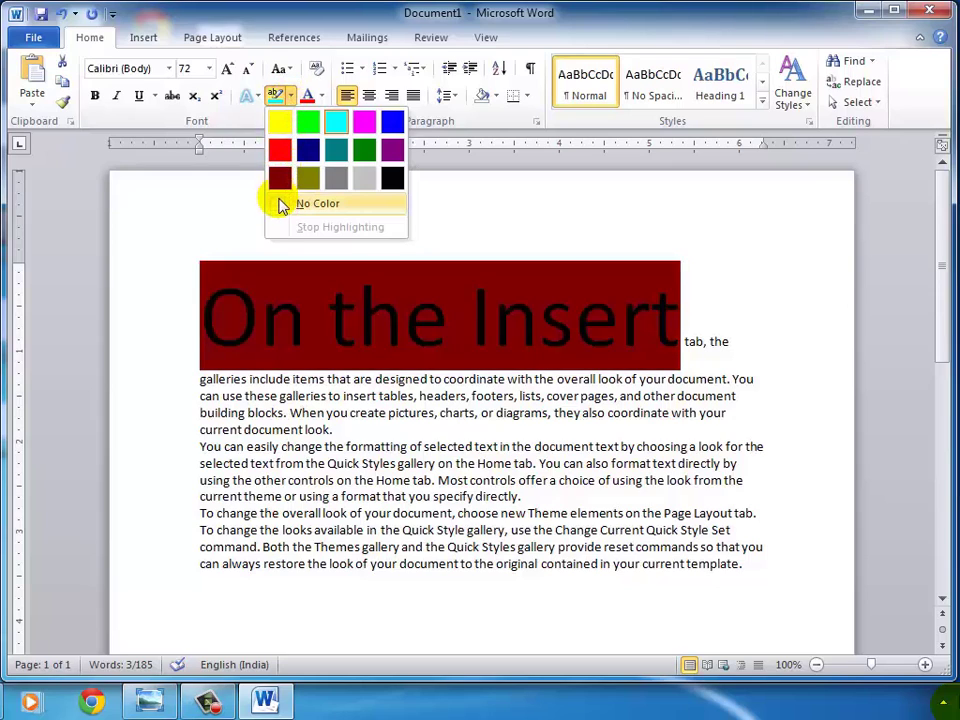
pyautogui.click(280, 204)
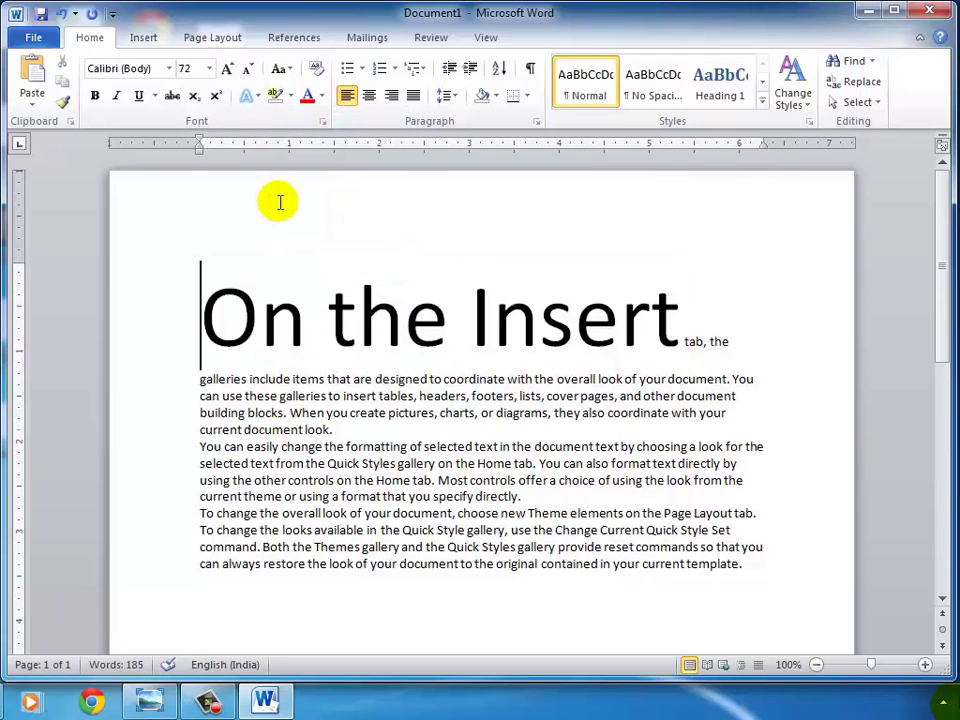
# Change the font color of the words "On the Insert" to the theme's orange and deselect the text
pyautogui.moveTo(678, 317); pyautogui.dragTo(270, 309)
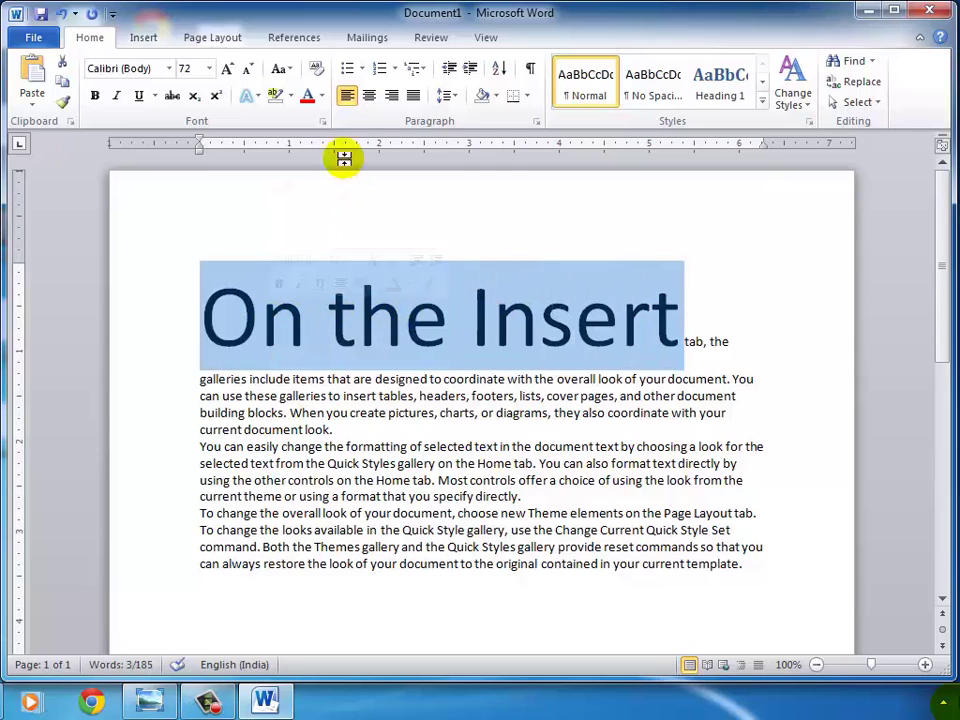
pyautogui.click(323, 96)
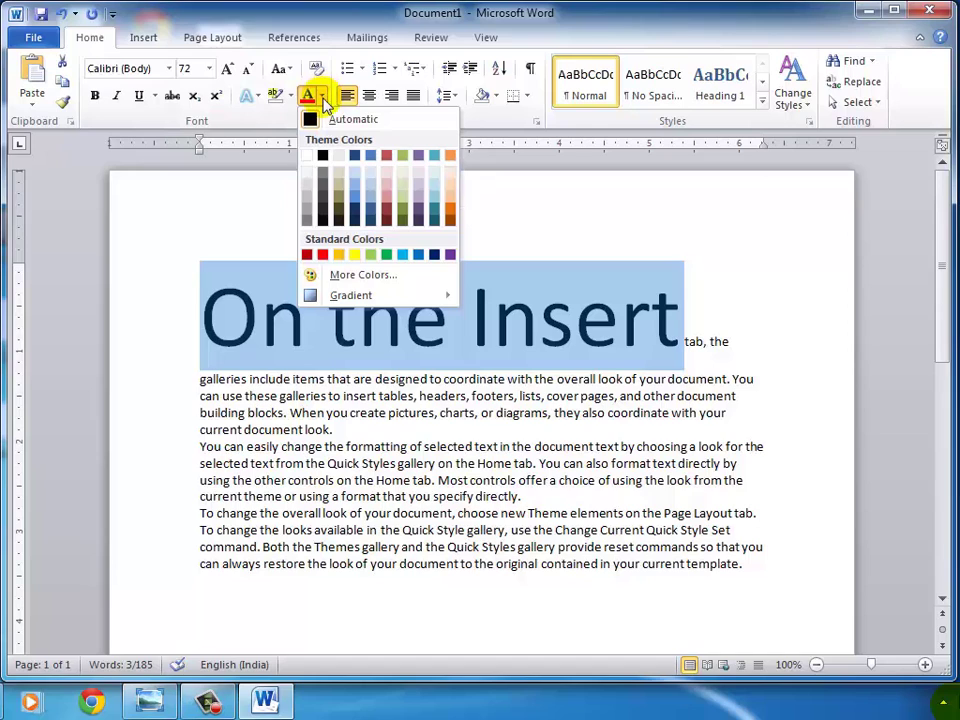
pyautogui.click(453, 156)
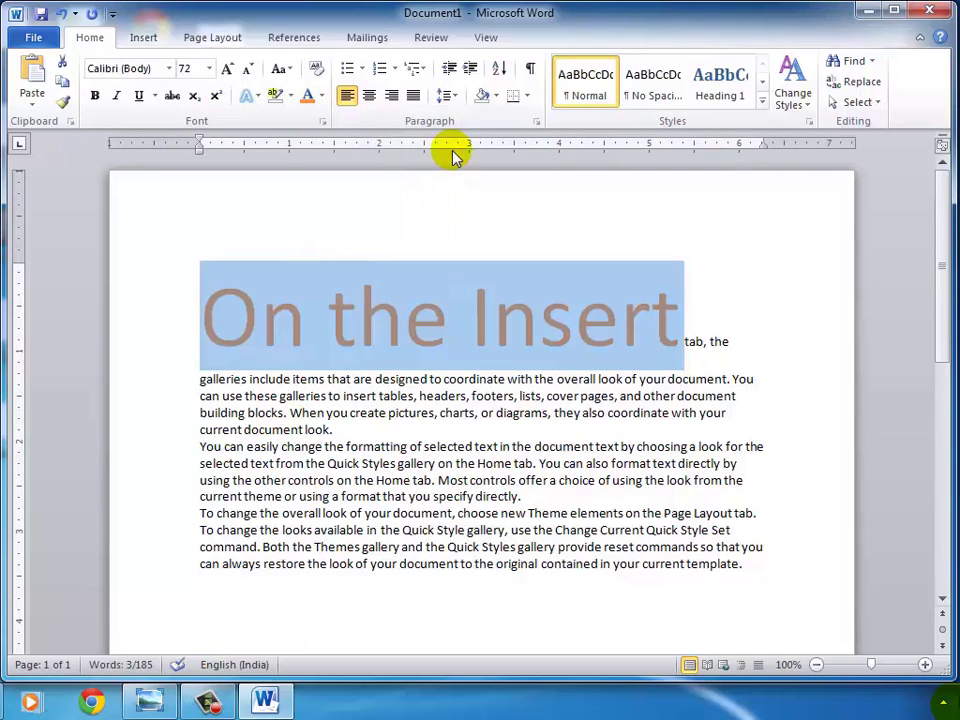
pyautogui.click(520, 420)
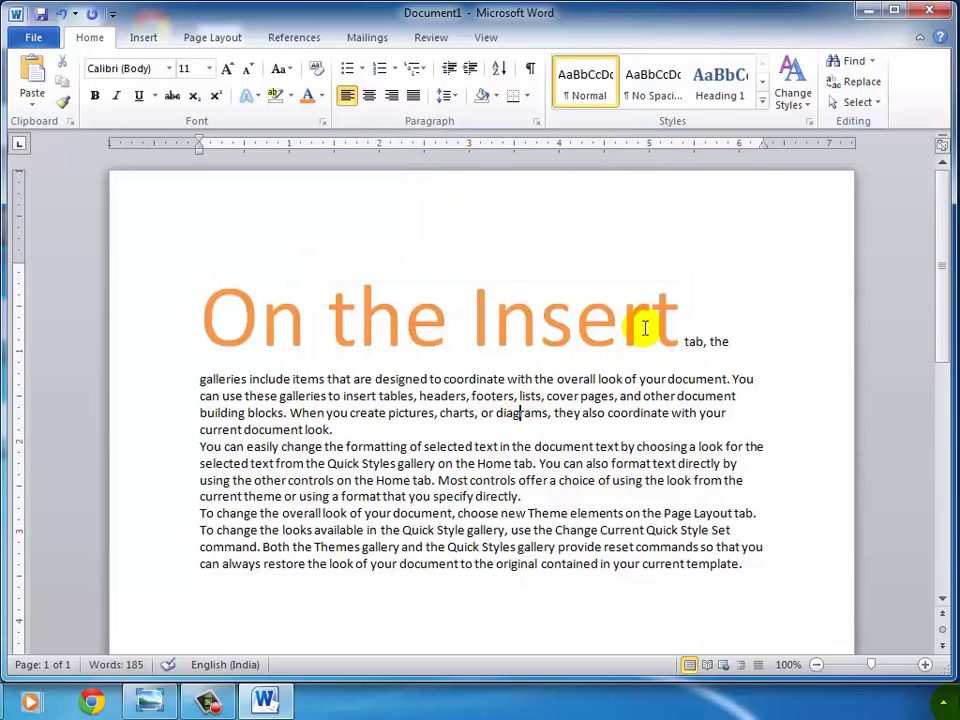
# Set the font color of the words "On the Insert" back to Automatic
pyautogui.moveTo(671, 311); pyautogui.dragTo(236, 311)
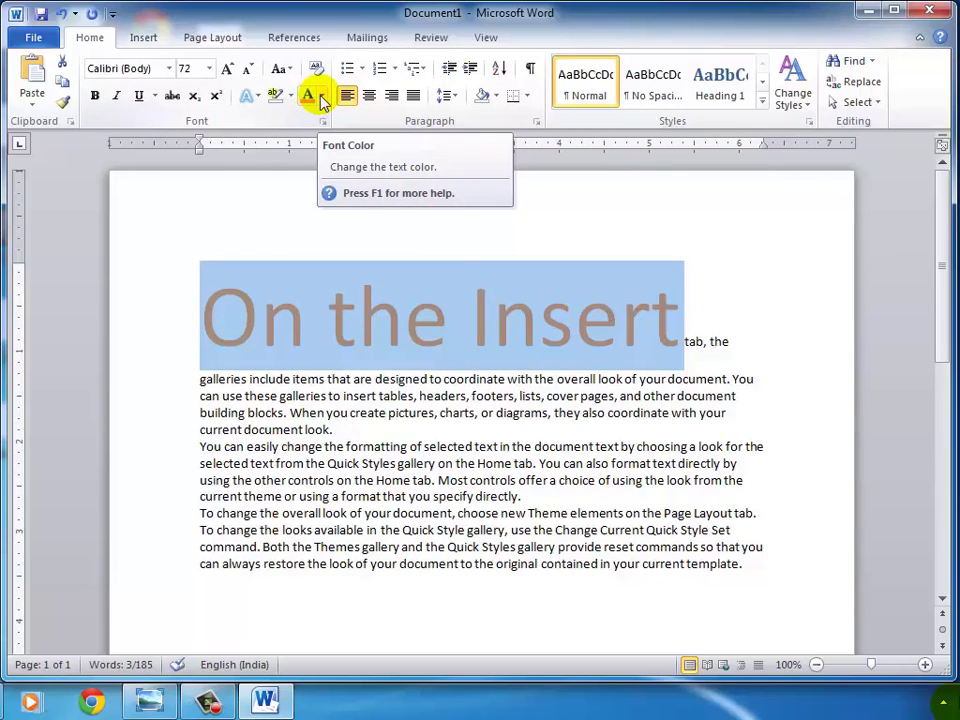
pyautogui.click(322, 97)
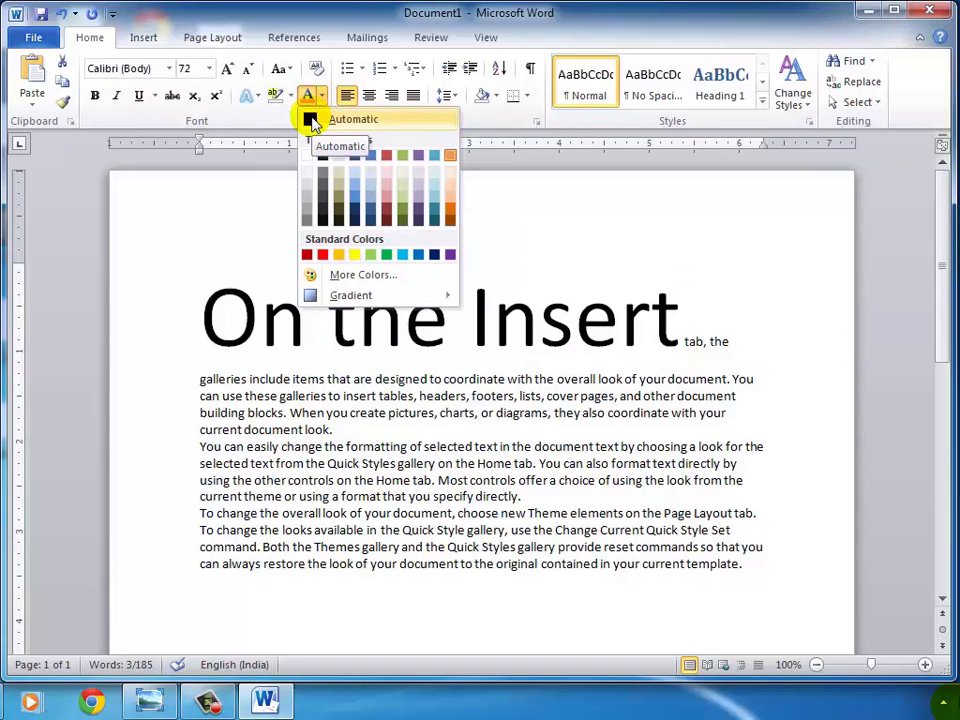
pyautogui.click(311, 121)
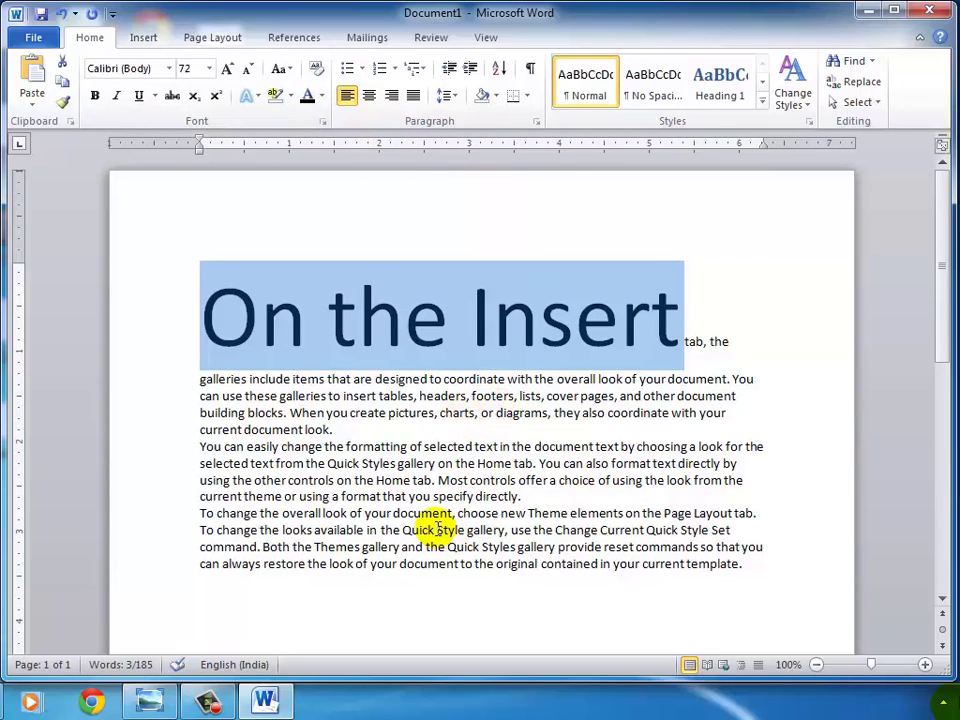
# Delete all the sample text and enter a person's name in capital letters
pyautogui.hotkey('ctrl', 'a')
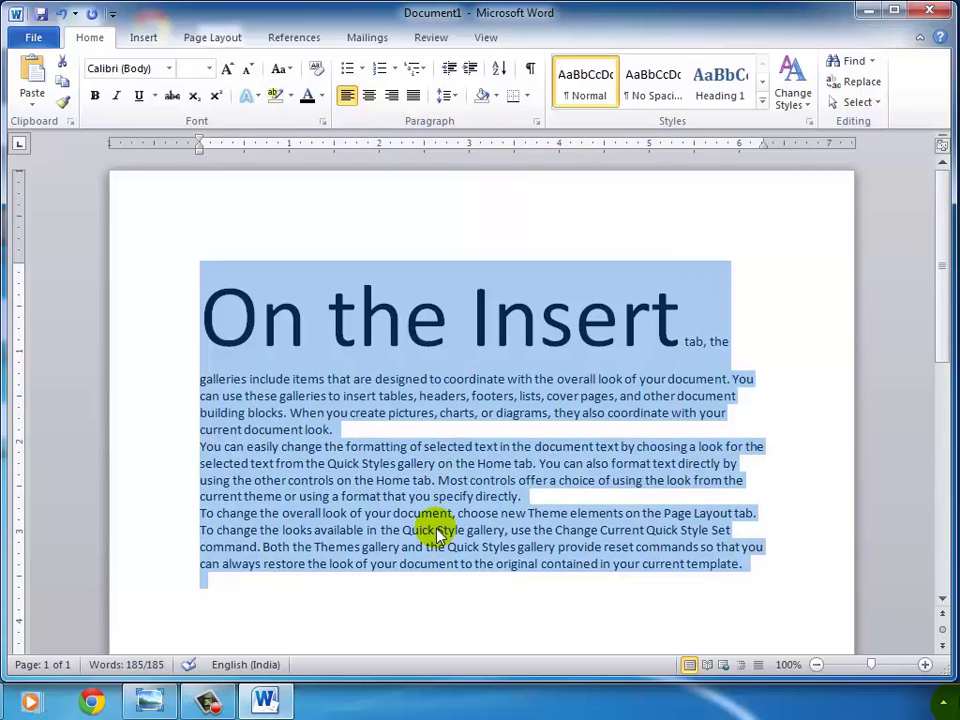
pyautogui.press('Delete')
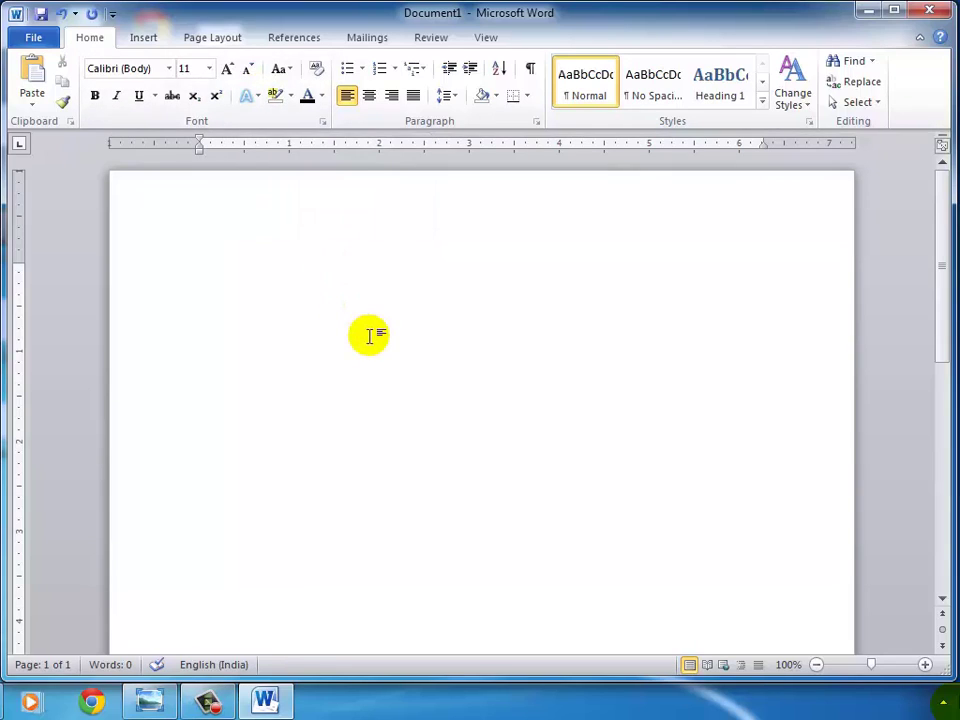
pyautogui.write('PRASAD')
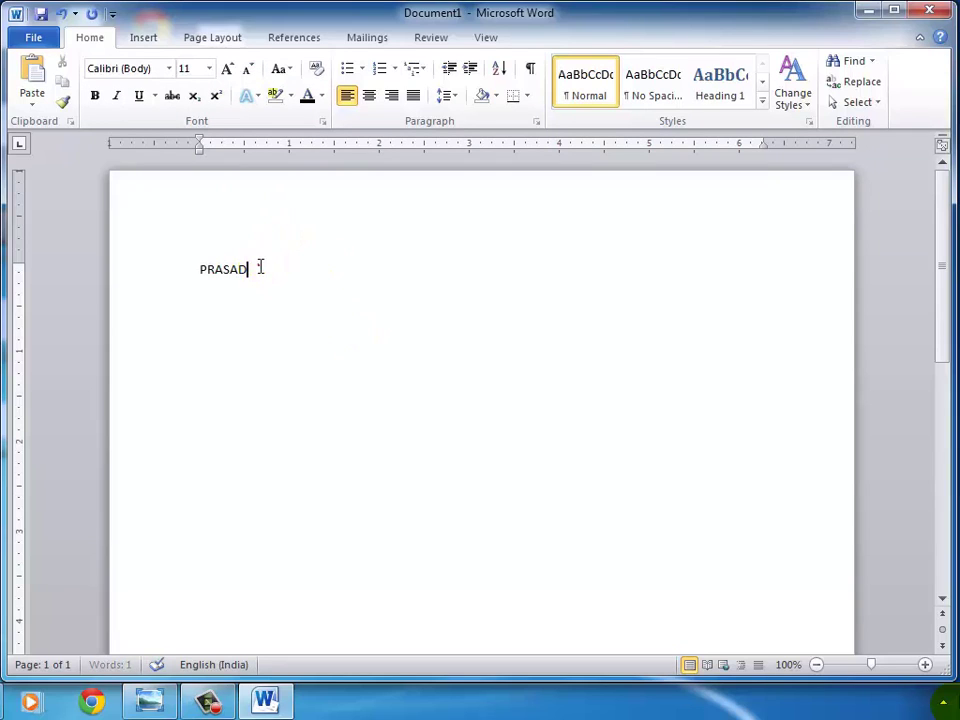
pyautogui.moveTo(257, 266); pyautogui.dragTo(167, 266)
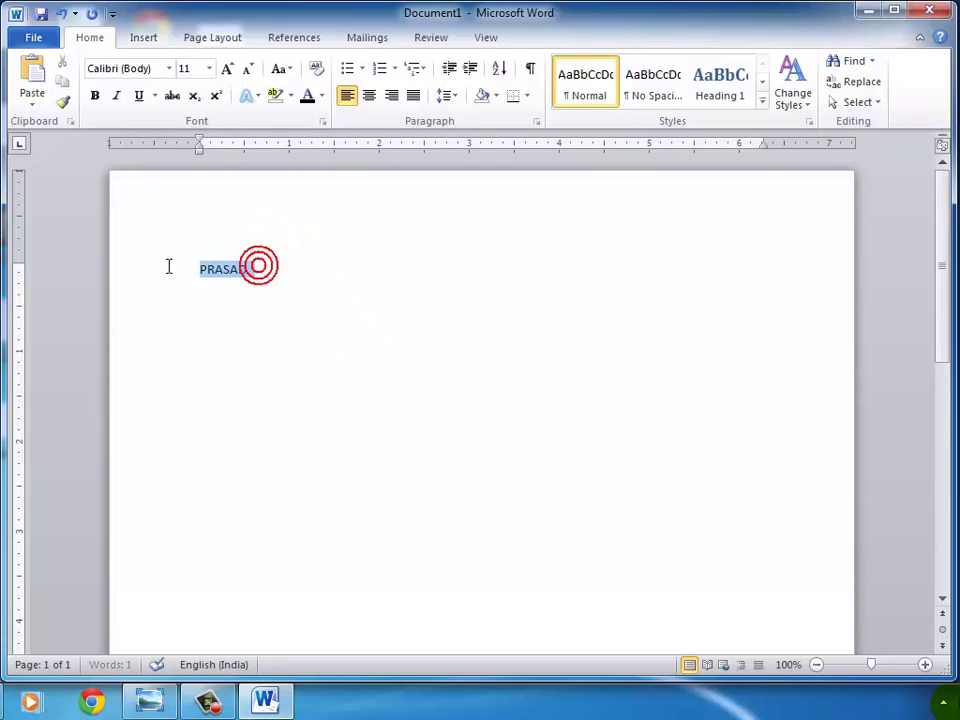
pyautogui.click(258, 96)
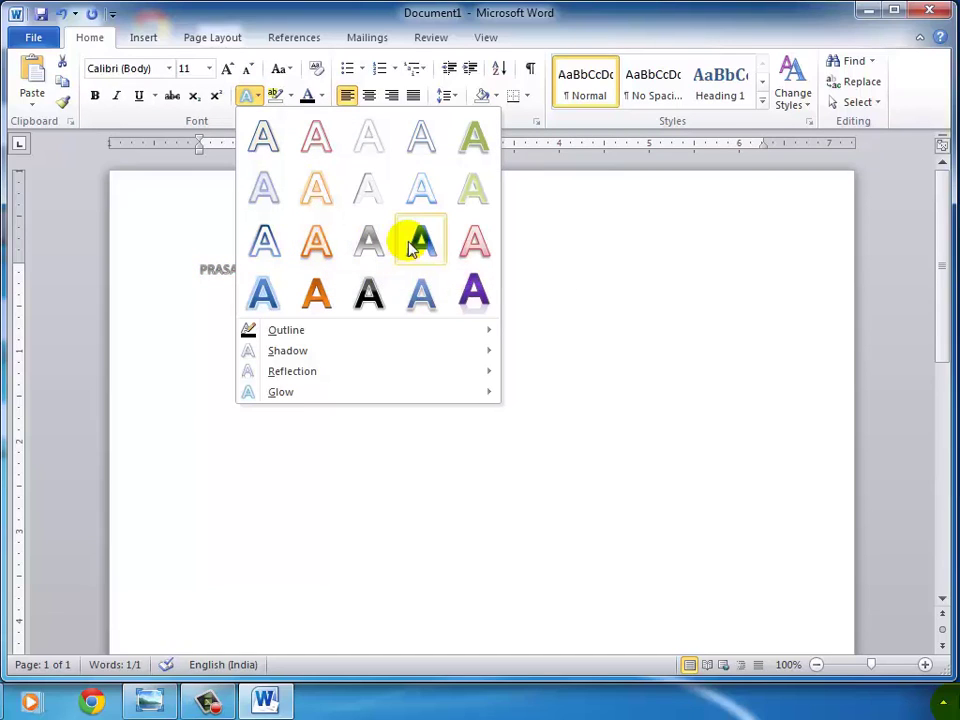
pyautogui.click(602, 306)
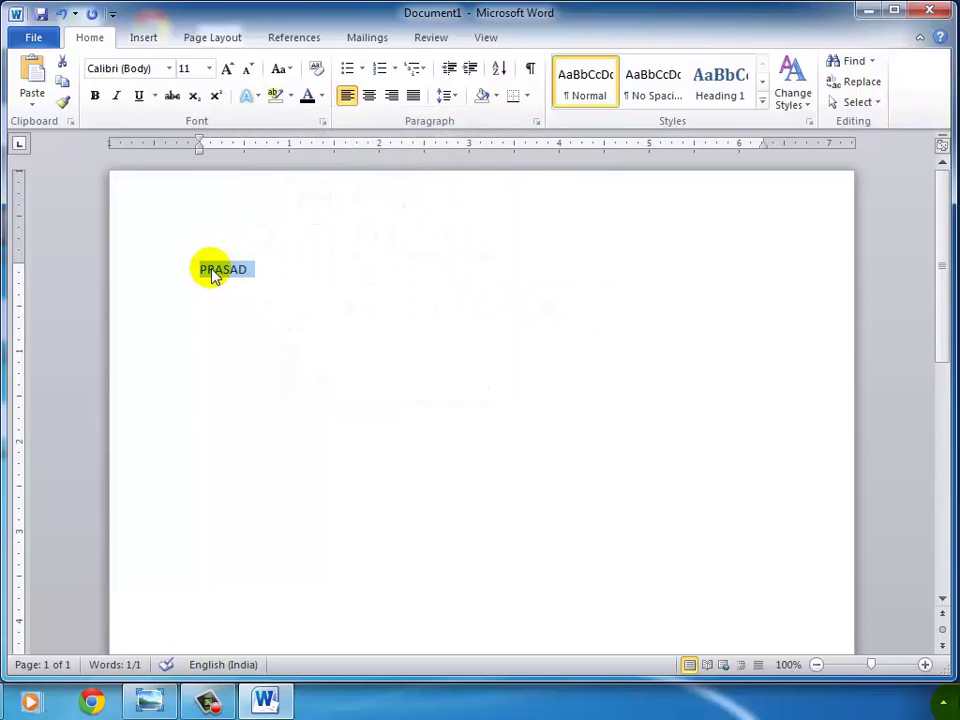
pyautogui.click(254, 270)
# Insert about ten blank lines above the name to move it down the page
pyautogui.click(190, 268)
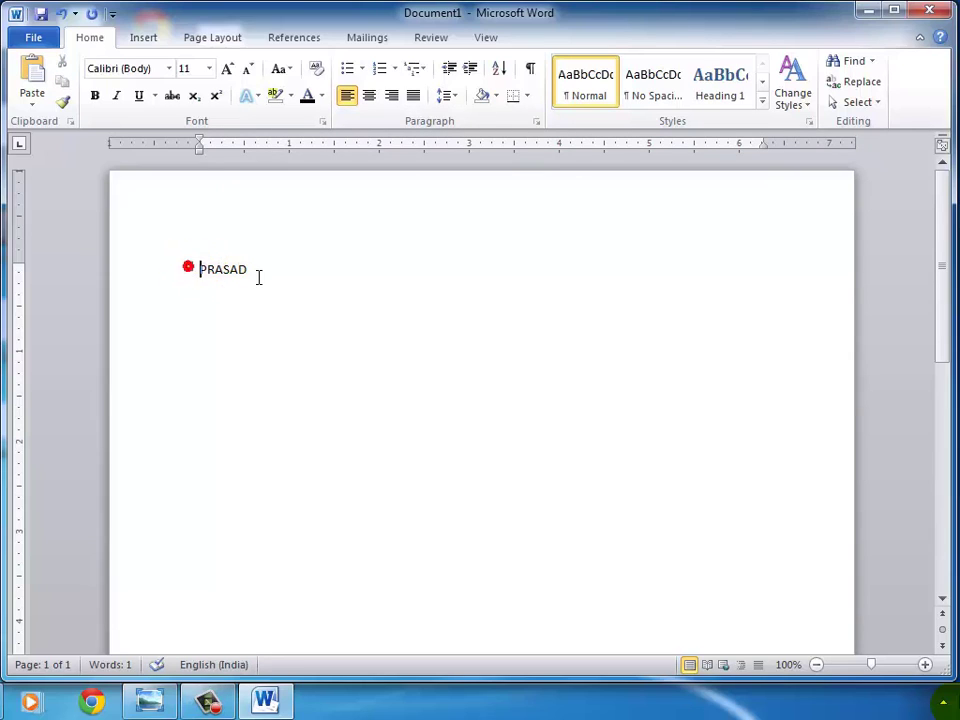
pyautogui.press('Return')
pyautogui.press('Return')
pyautogui.press('Return')
pyautogui.press('Return')
pyautogui.press('Return')
pyautogui.press('Return')
pyautogui.press('Return')
pyautogui.press('Return')
pyautogui.press('Return')
pyautogui.press('Return')
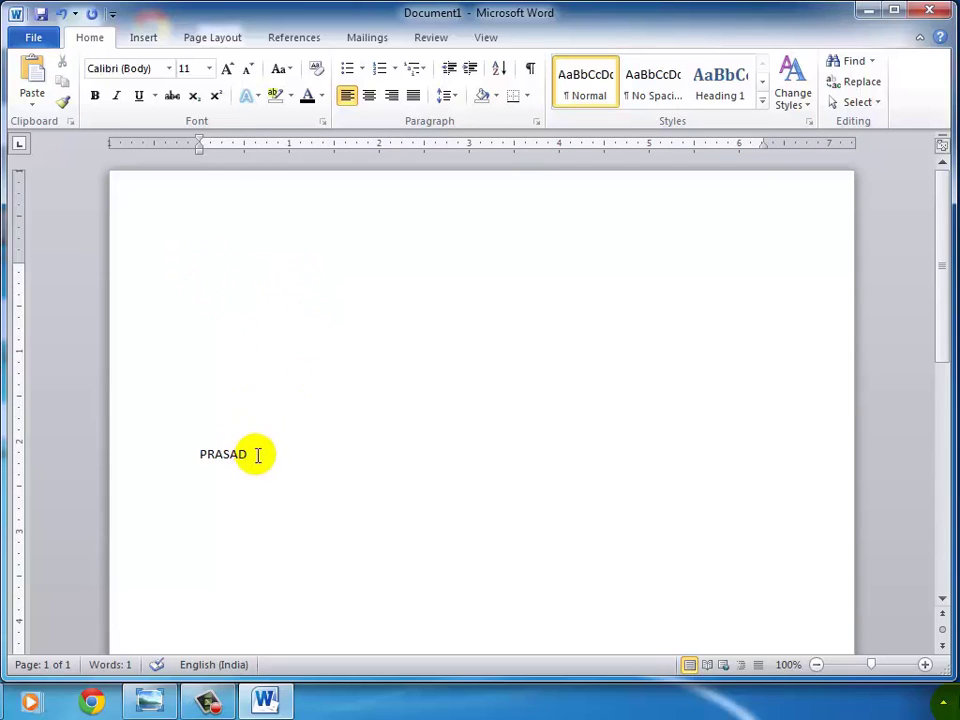
# Enlarge the name to size 80 with Grow Font
pyautogui.moveTo(255, 454); pyautogui.dragTo(171, 459)
pyautogui.click(228, 70)
pyautogui.doubleClick(228, 70)
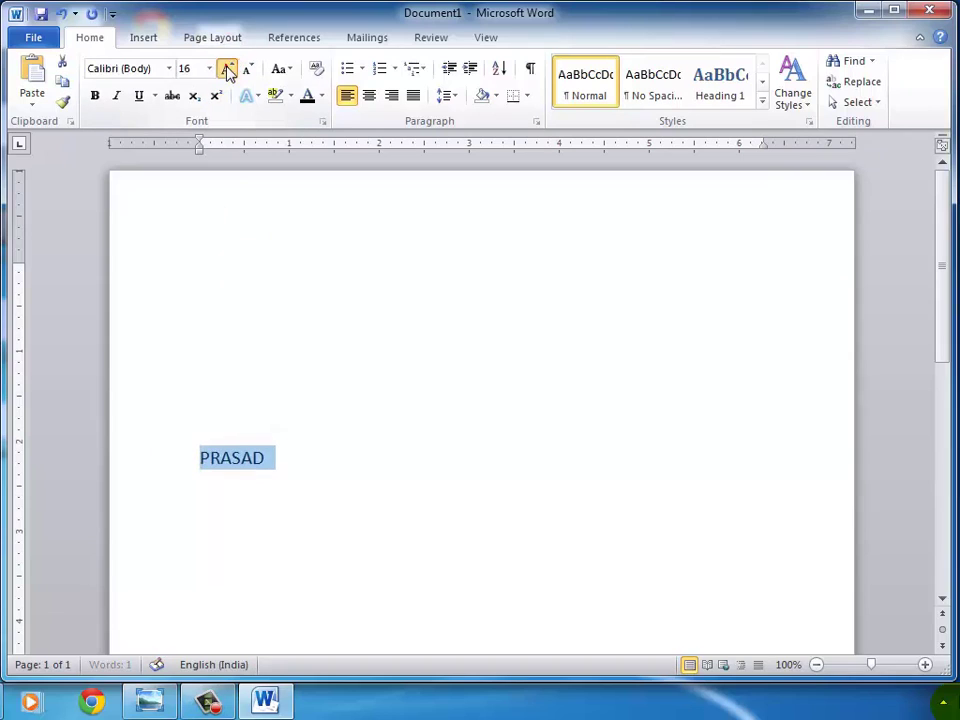
pyautogui.tripleClick(228, 70)
pyautogui.tripleClick(228, 70)
pyautogui.tripleClick(228, 70)
pyautogui.click(228, 70)
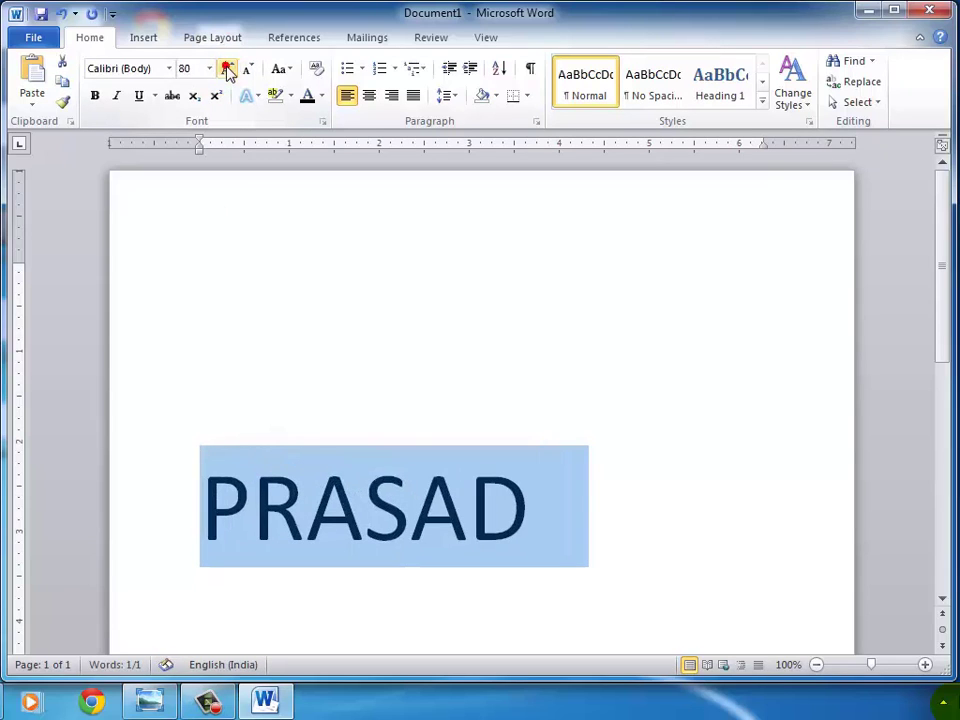
# Examine the Outline, Shadow, Reflection and Glow text effect options for the enlarged name without applying any
pyautogui.click(255, 96)
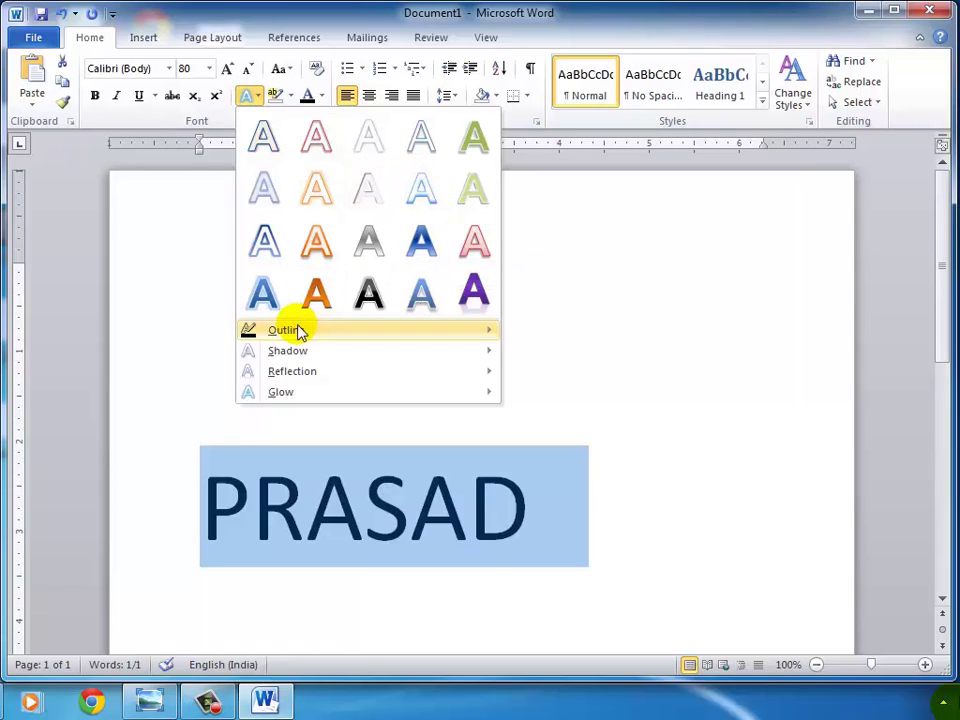
pyautogui.moveTo(298, 332)
pyautogui.moveTo(300, 357)
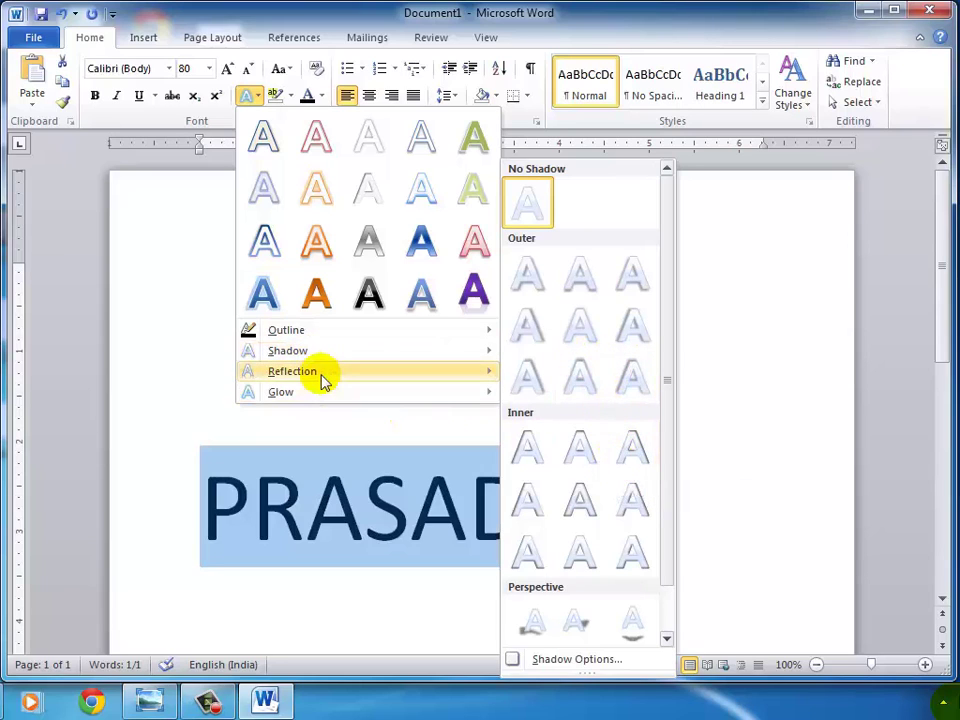
pyautogui.moveTo(322, 377)
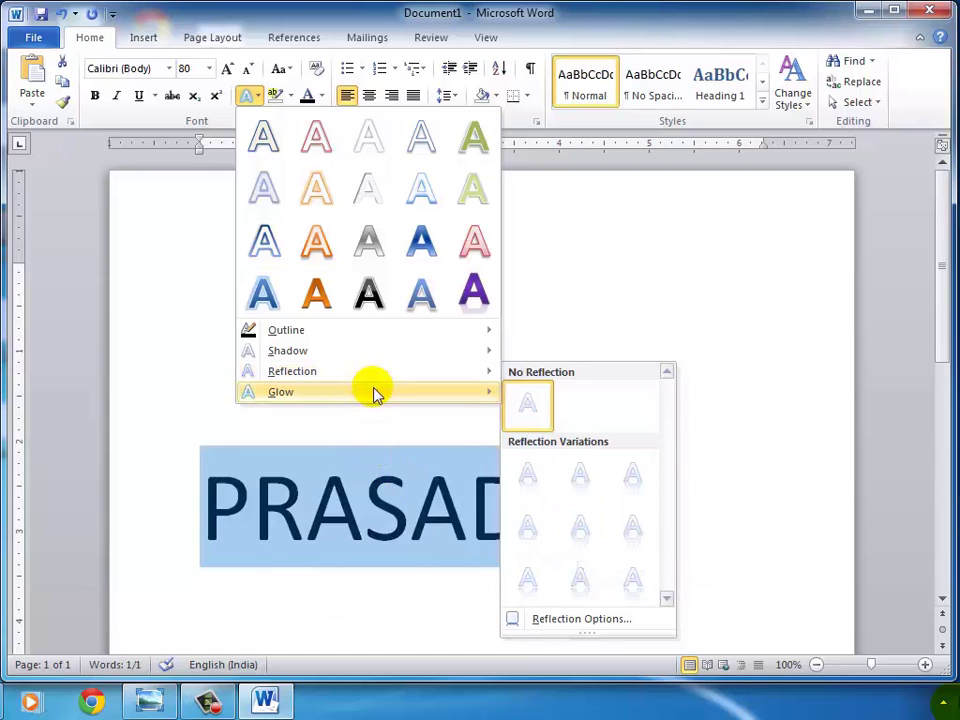
pyautogui.moveTo(374, 392)
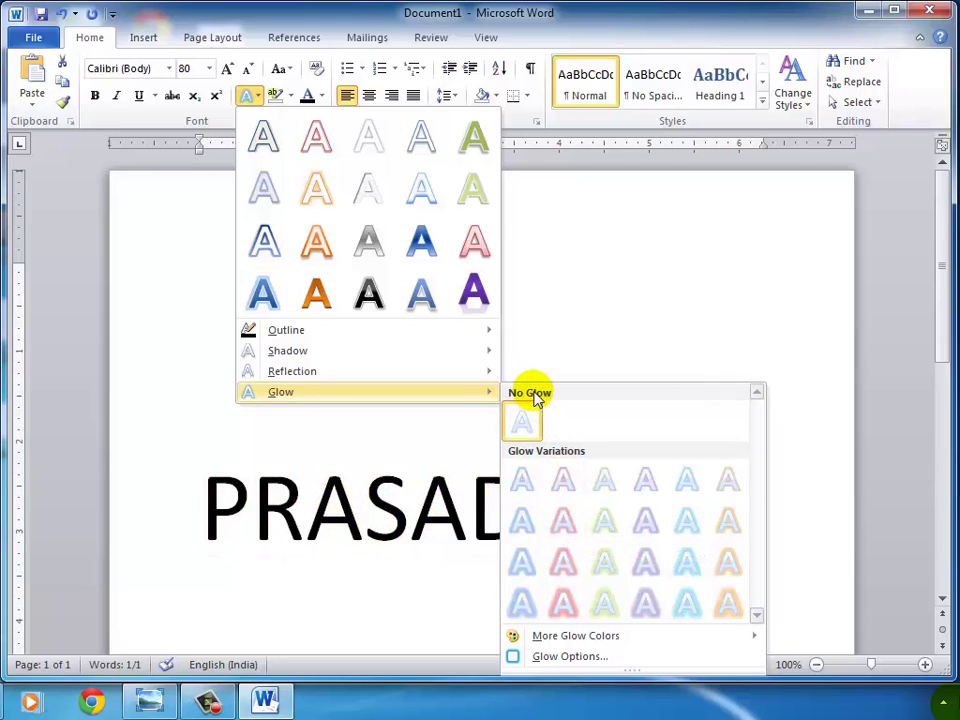
pyautogui.click(638, 206)
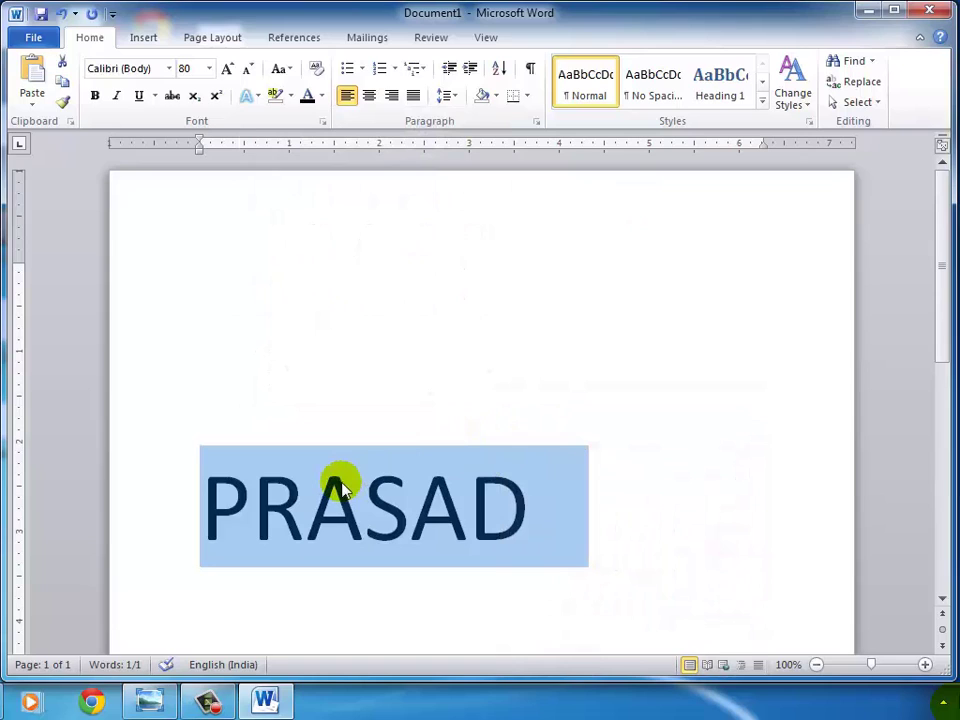
# Delete the name and generate sample paragraphs with the =RAND() command
pyautogui.press('Delete')
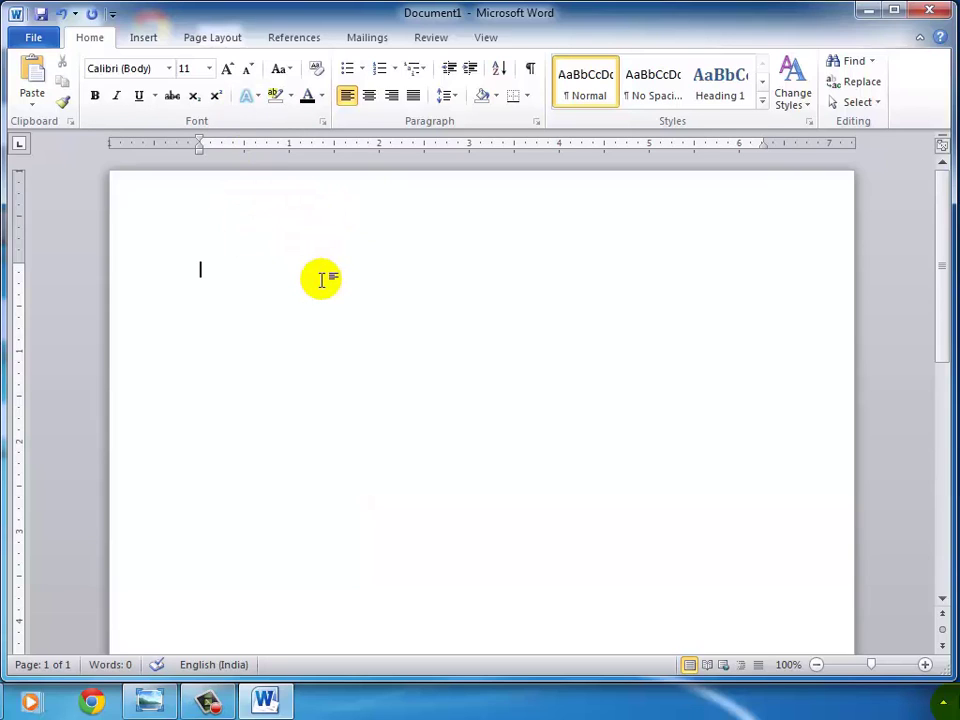
pyautogui.write('=RAND')
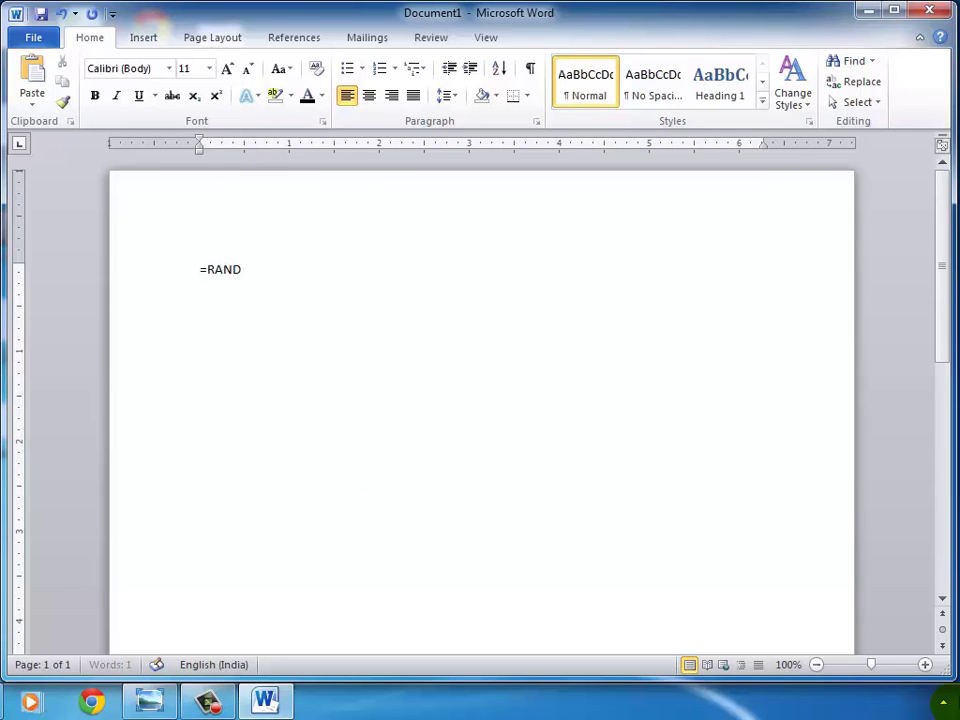
pyautogui.write('()')
pyautogui.press('Return')
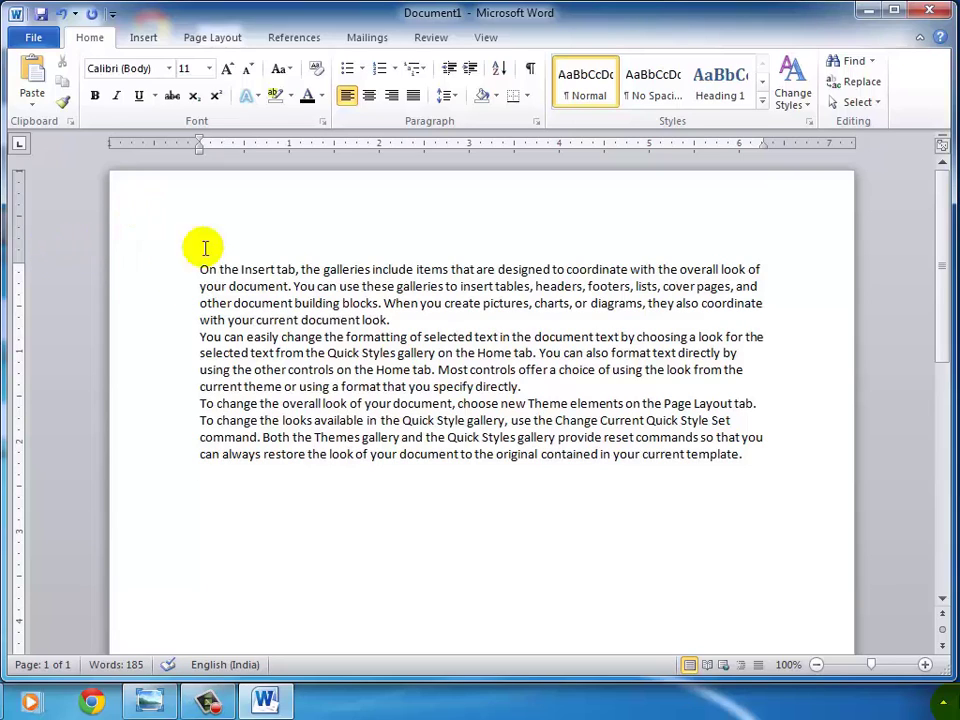
# Select all the sample paragraphs and enlarge them to size 22 with Grow Font
pyautogui.moveTo(767, 463); pyautogui.dragTo(176, 216)
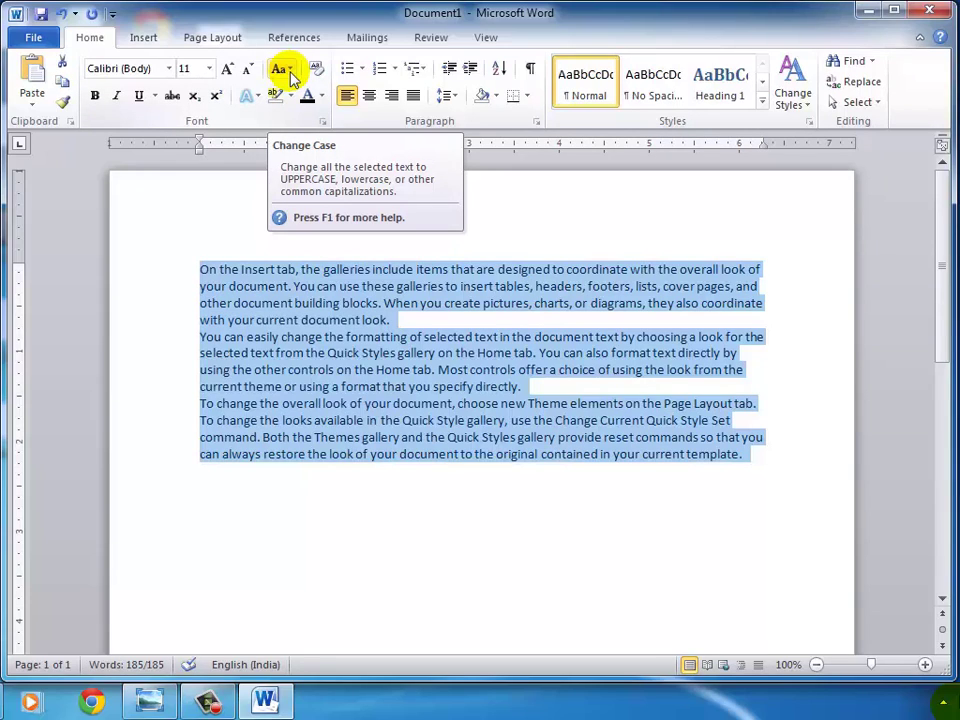
pyautogui.click(228, 70)
pyautogui.click(228, 70)
pyautogui.click(228, 70)
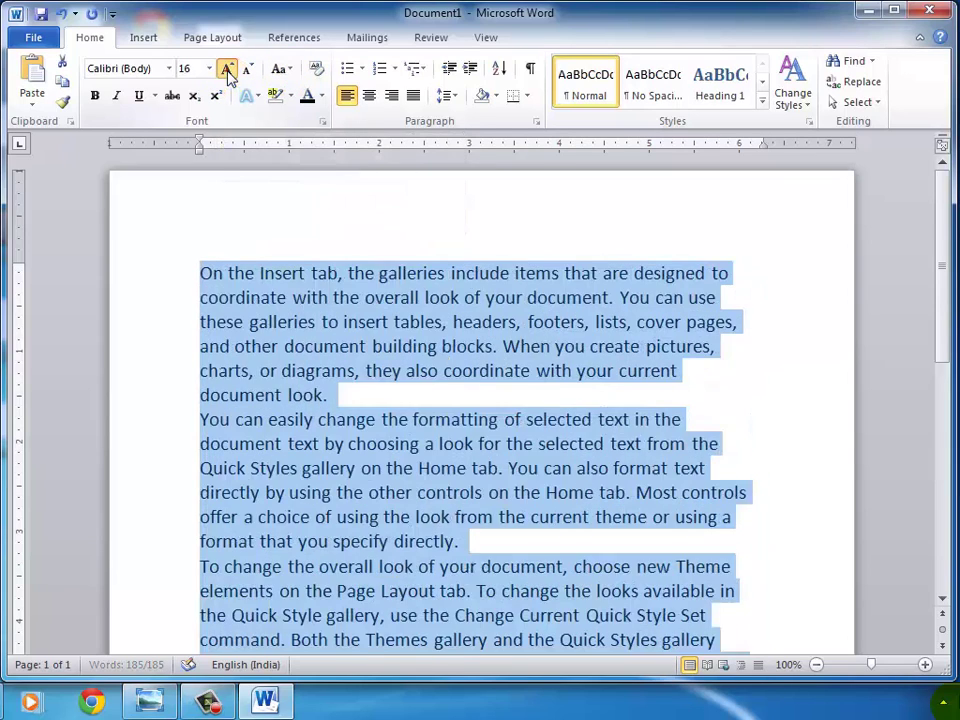
pyautogui.click(228, 70)
pyautogui.click(228, 70)
pyautogui.click(228, 70)
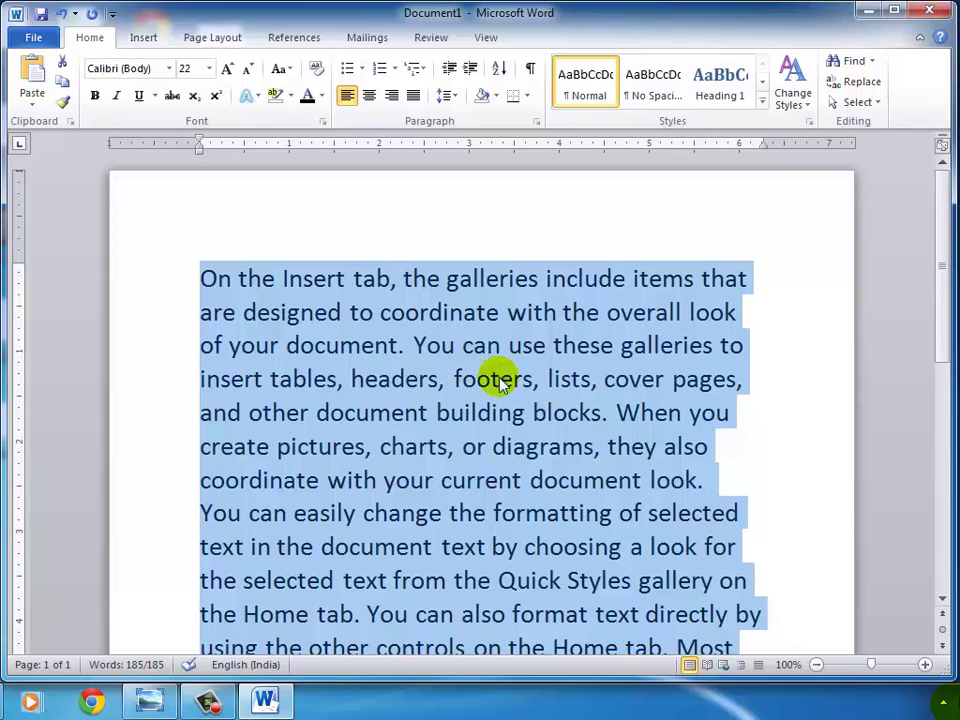
# Convert all the sample text to UPPERCASE with Change Case
pyautogui.click(288, 73)
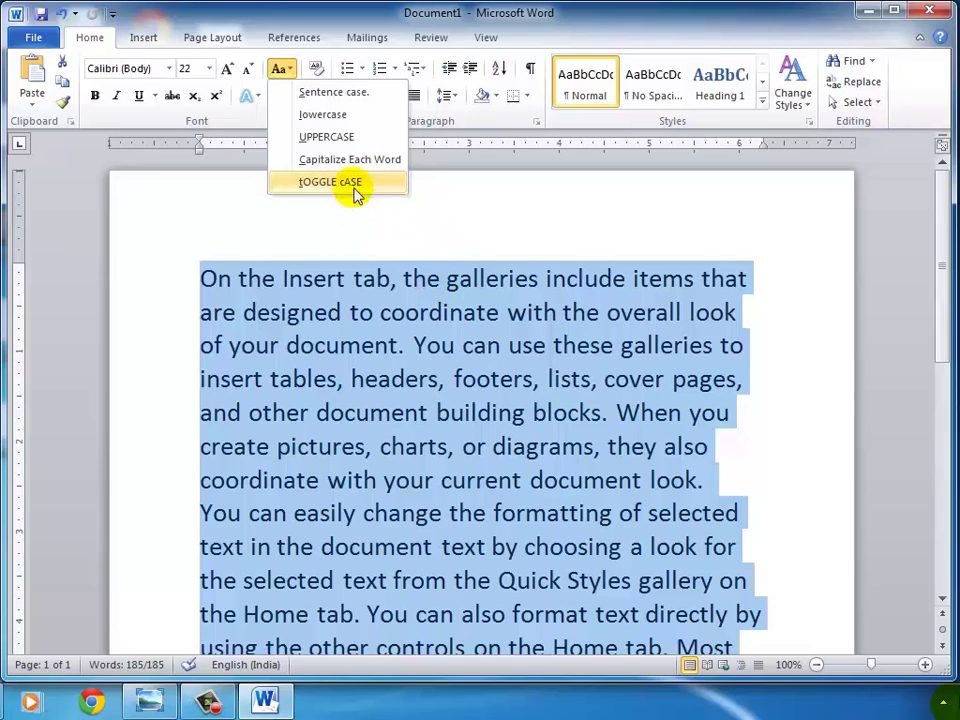
pyautogui.press('Escape')
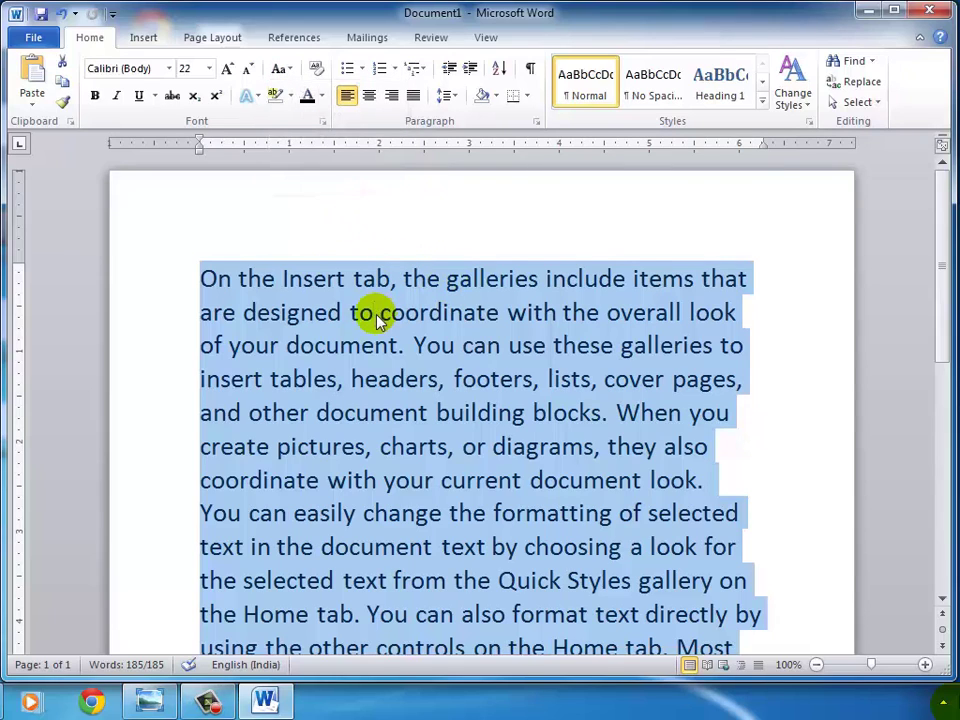
pyautogui.click(285, 72)
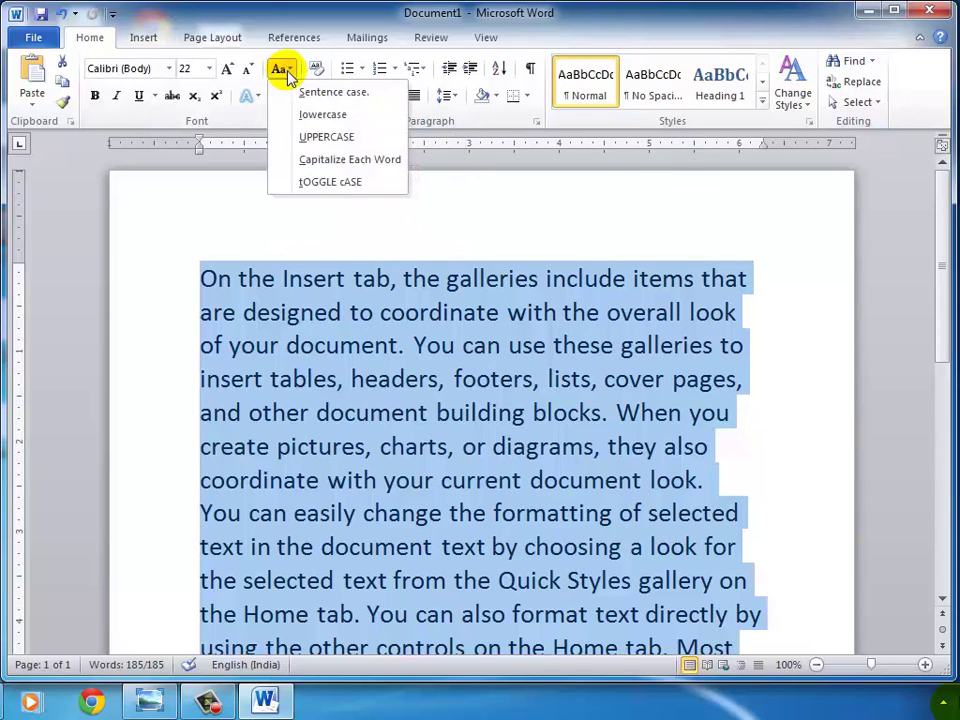
pyautogui.click(357, 140)
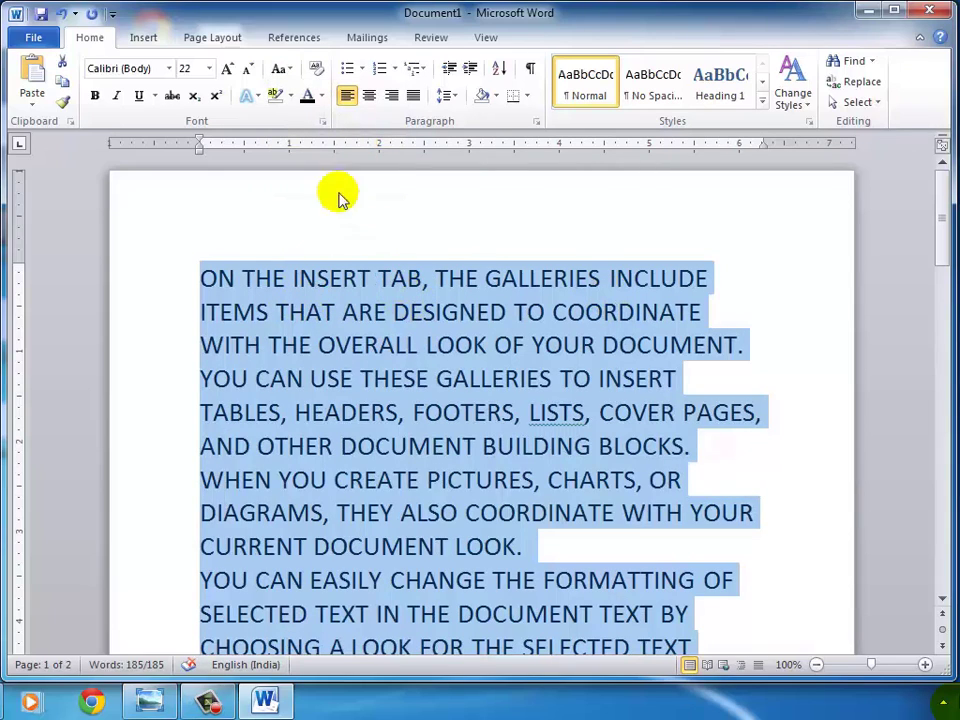
# Convert the sample text to lowercase, followed by Sentence case
pyautogui.click(287, 78)
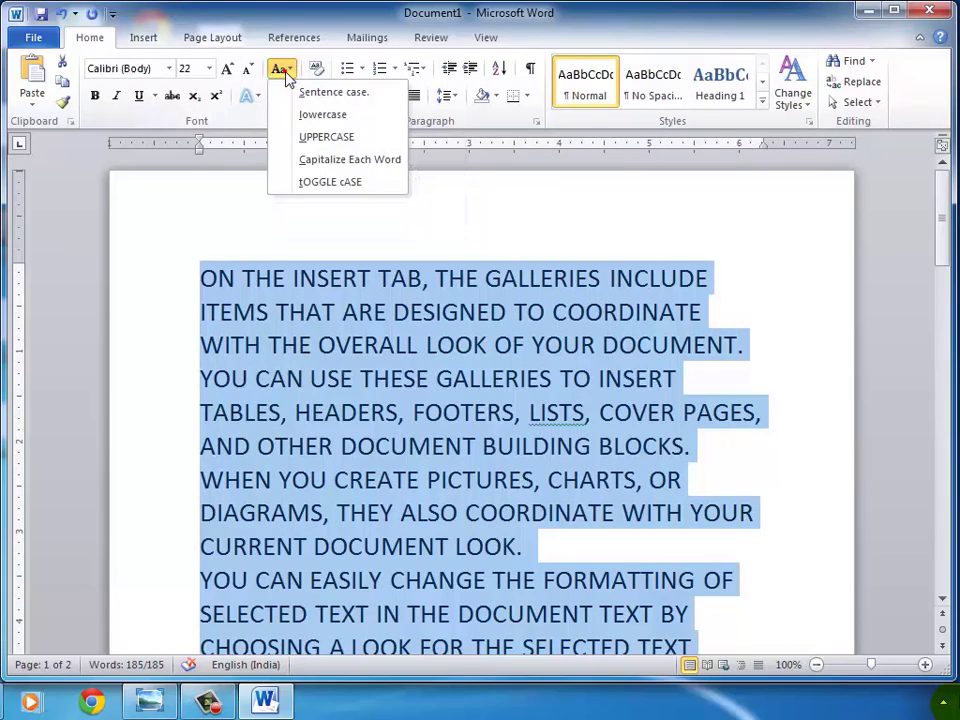
pyautogui.click(357, 118)
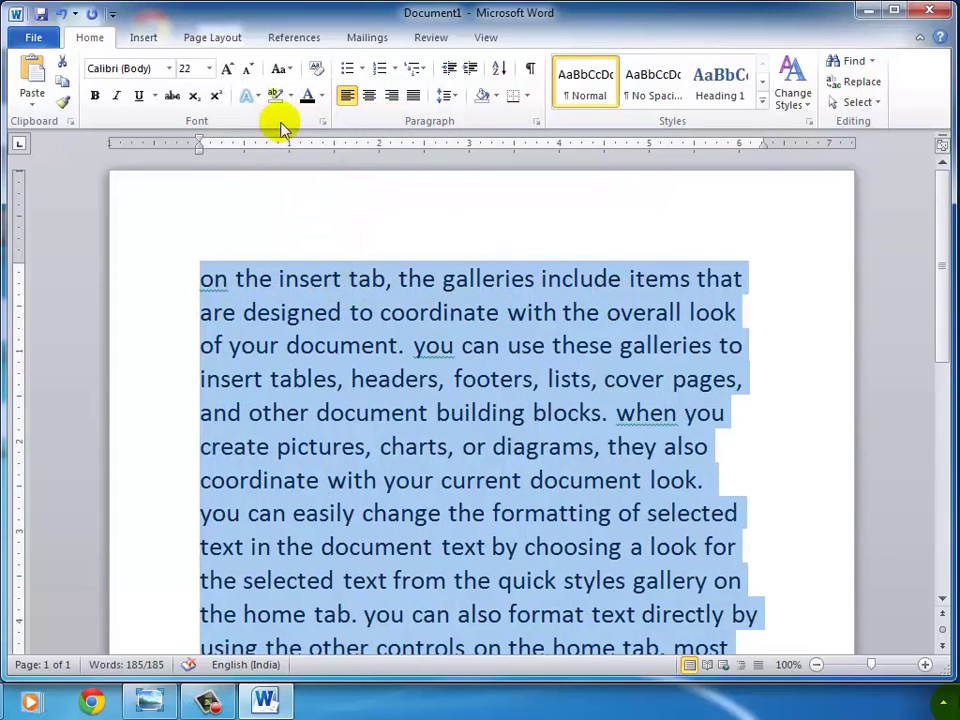
pyautogui.click(281, 69)
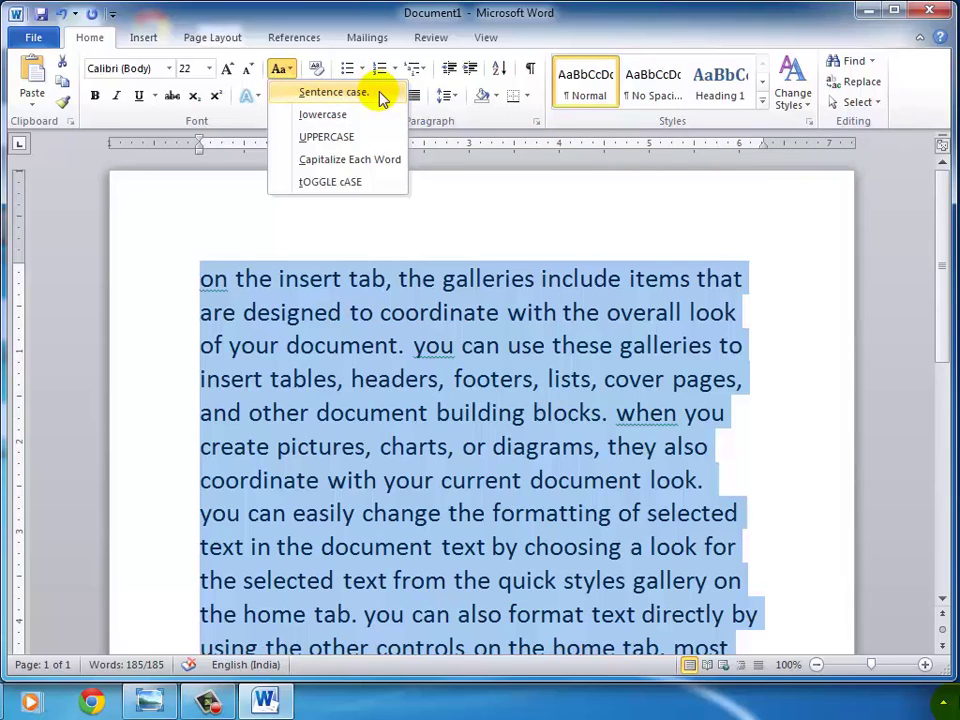
pyautogui.click(378, 95)
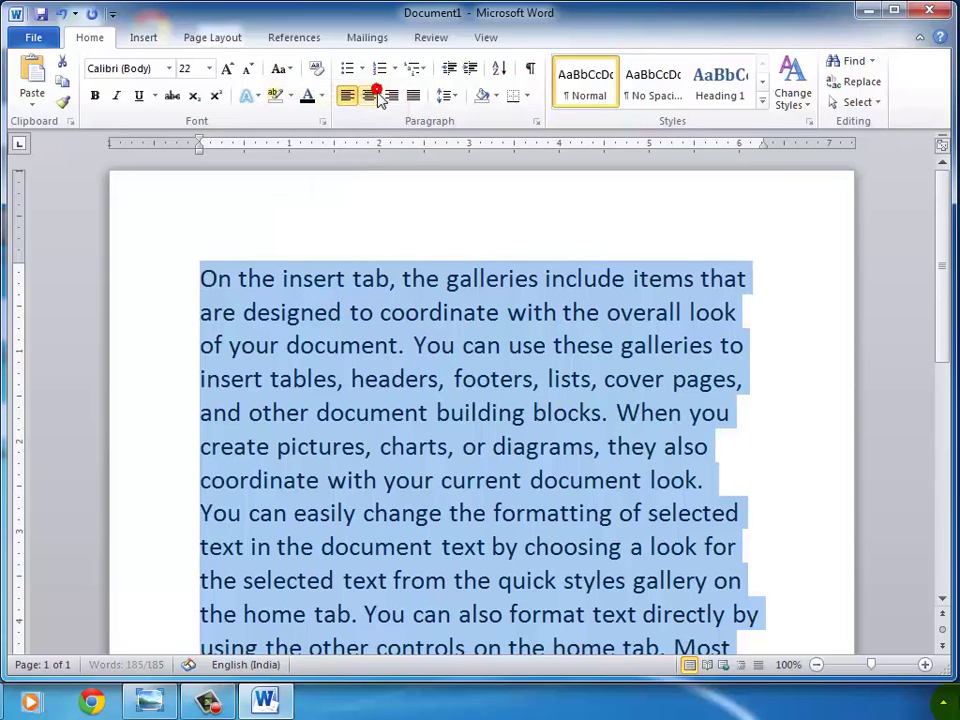
# Apply Capitalize Each Word to the sample text, followed by tOGGLE cASE
pyautogui.click(288, 74)
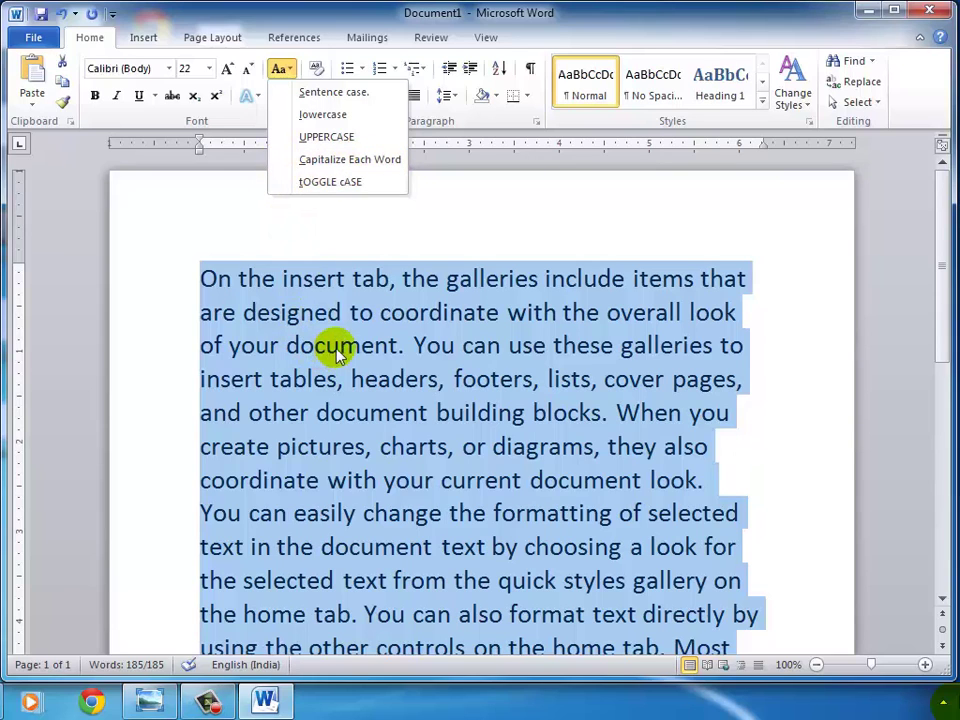
pyautogui.click(290, 159)
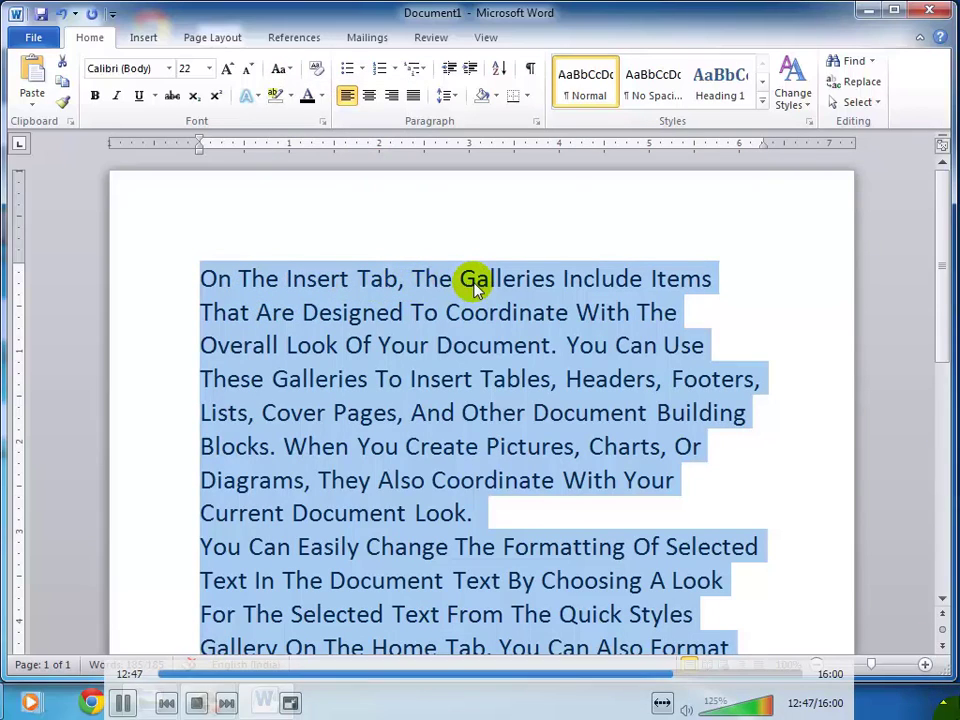
pyautogui.click(281, 68)
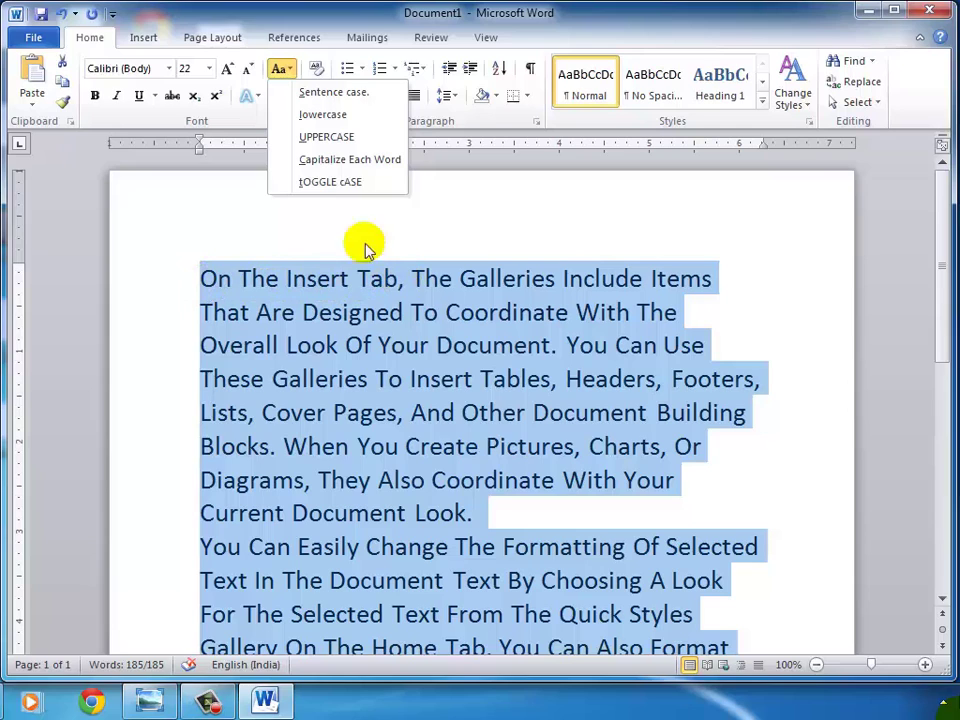
pyautogui.click(361, 188)
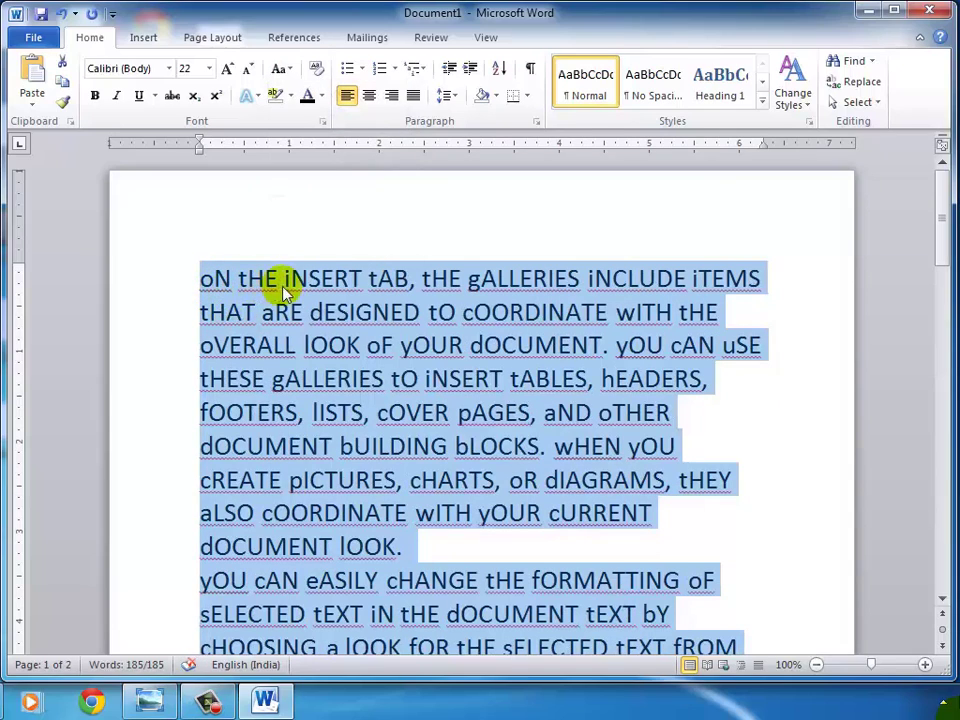
# Return the sample text to Sentence case and enlarge it to size 72 with Grow Font
pyautogui.click(284, 74)
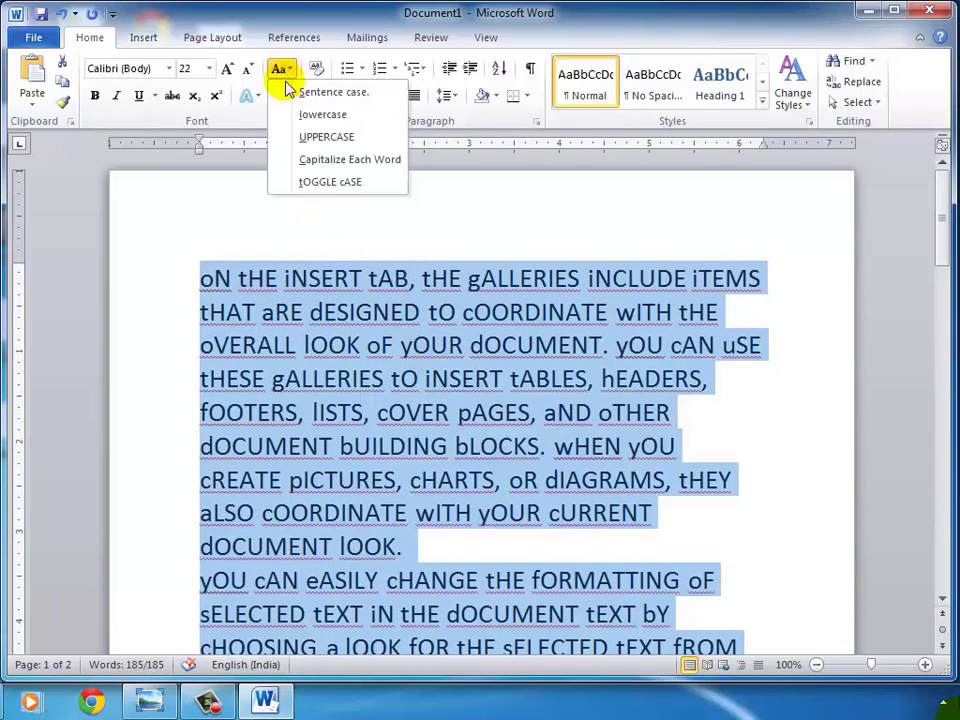
pyautogui.click(288, 93)
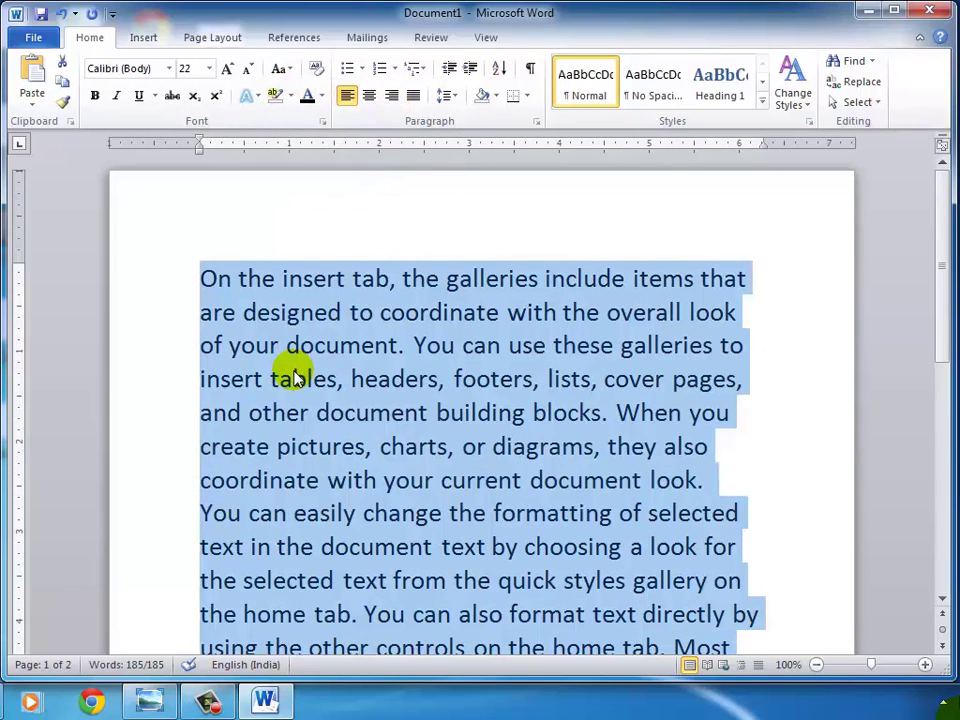
pyautogui.click(229, 70)
pyautogui.click(229, 70)
pyautogui.click(229, 70)
pyautogui.click(229, 70)
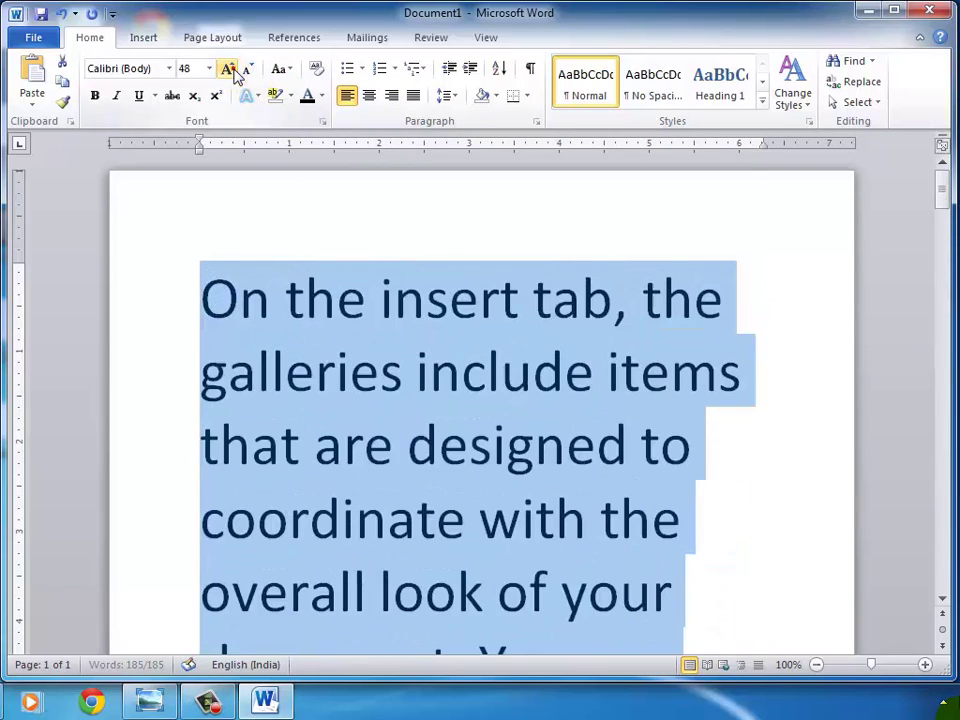
pyautogui.click(229, 70)
pyautogui.click(229, 70)
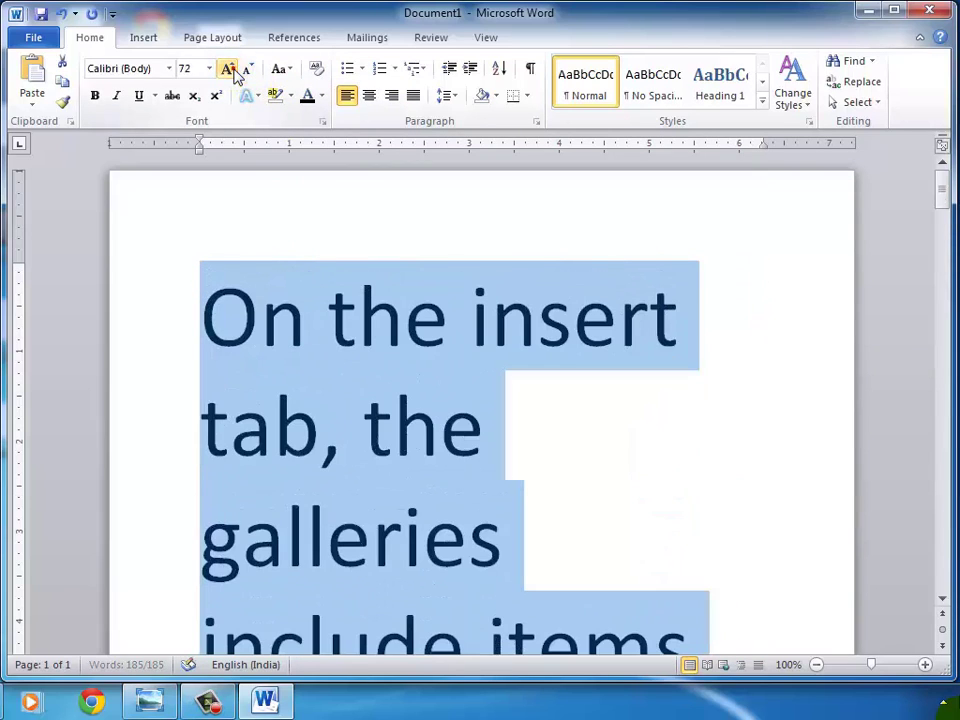
# Format the sample text in the Edwardian Script ITC font, underlined, bold and in standard red
pyautogui.click(170, 69)
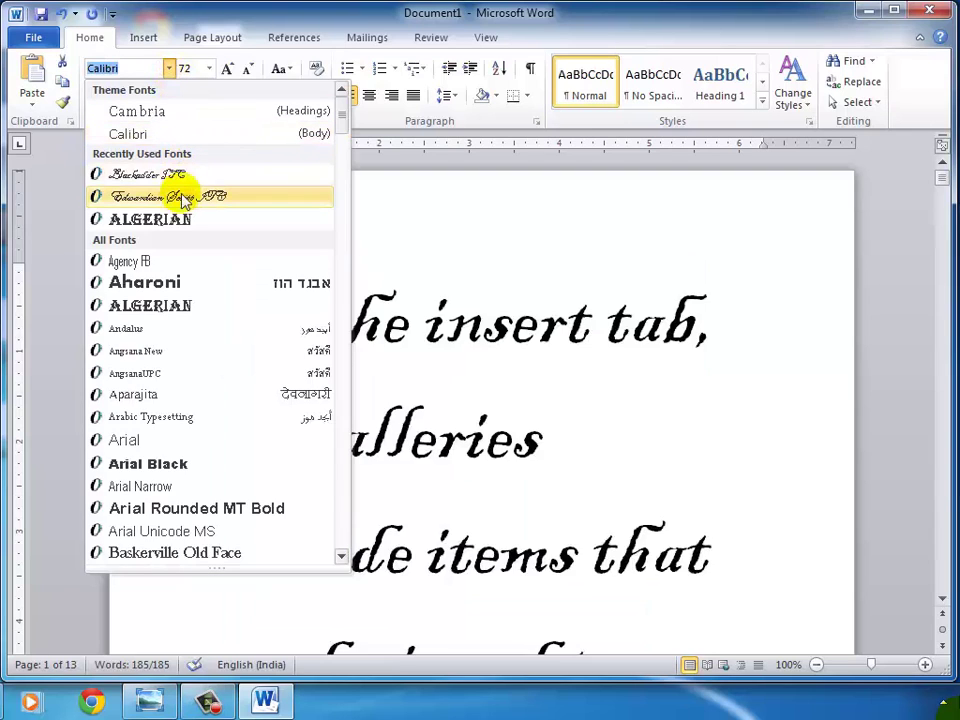
pyautogui.click(178, 197)
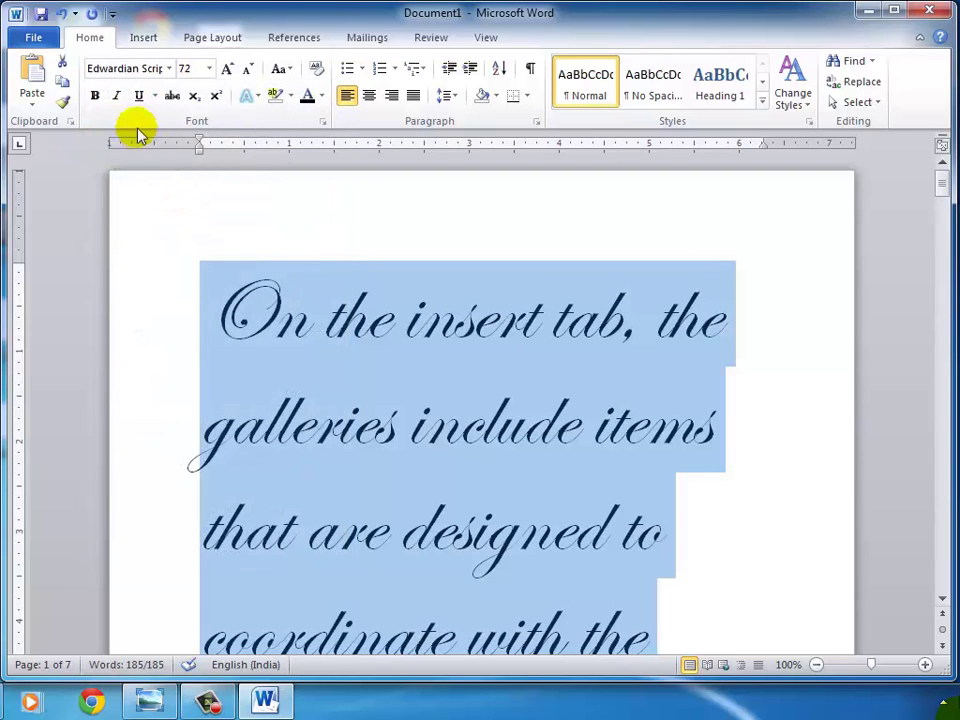
pyautogui.click(139, 97)
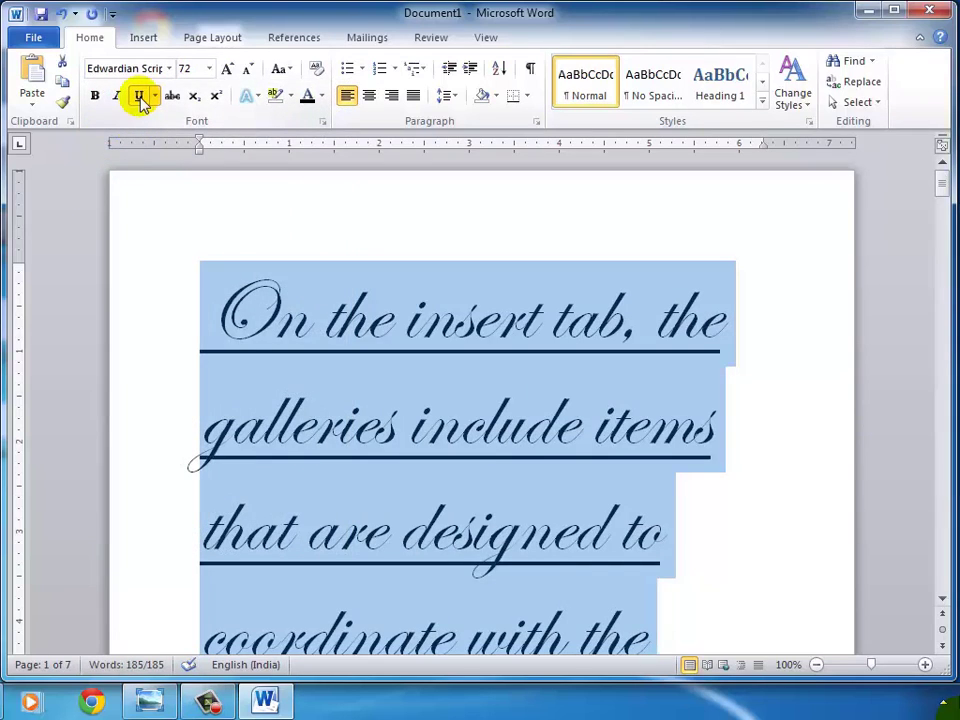
pyautogui.click(95, 96)
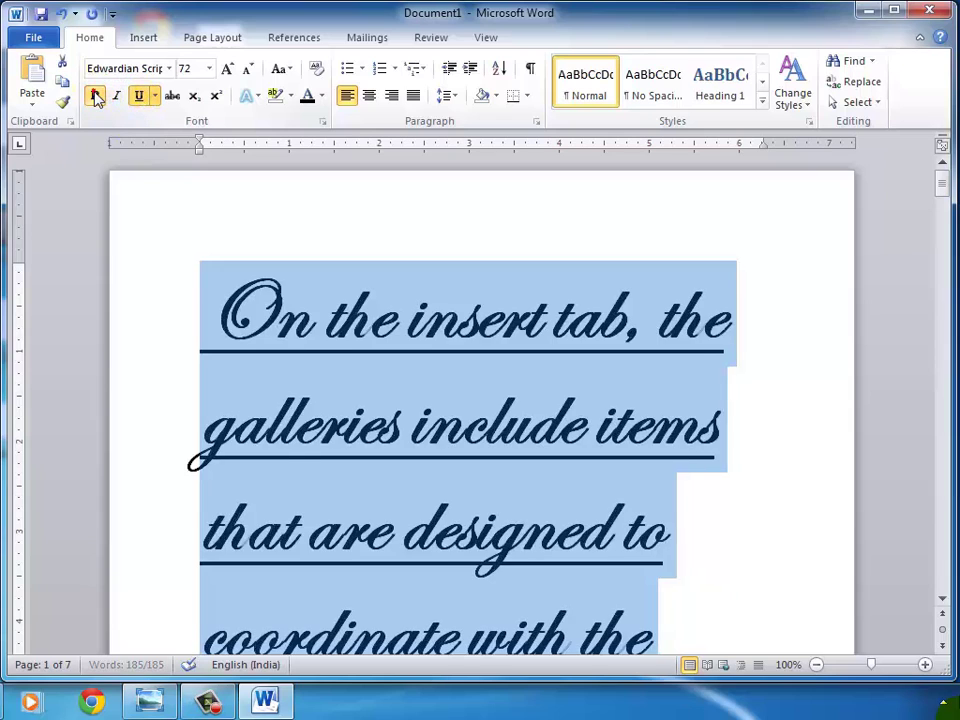
pyautogui.click(320, 97)
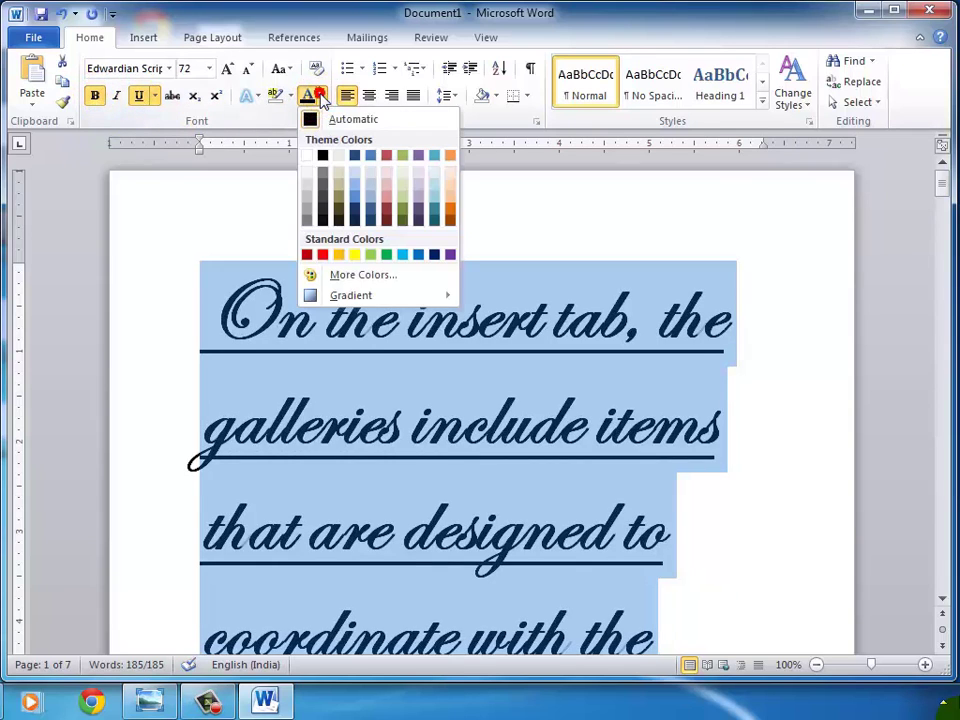
pyautogui.click(321, 256)
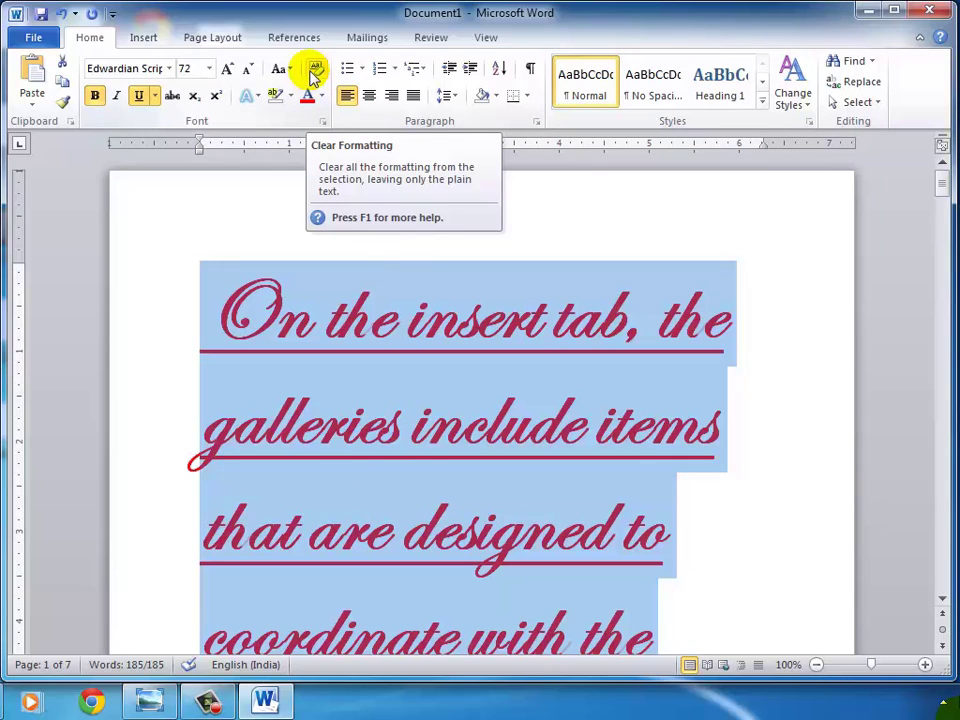
# Clear all formatting from the sample text and delete it
pyautogui.click(315, 75)
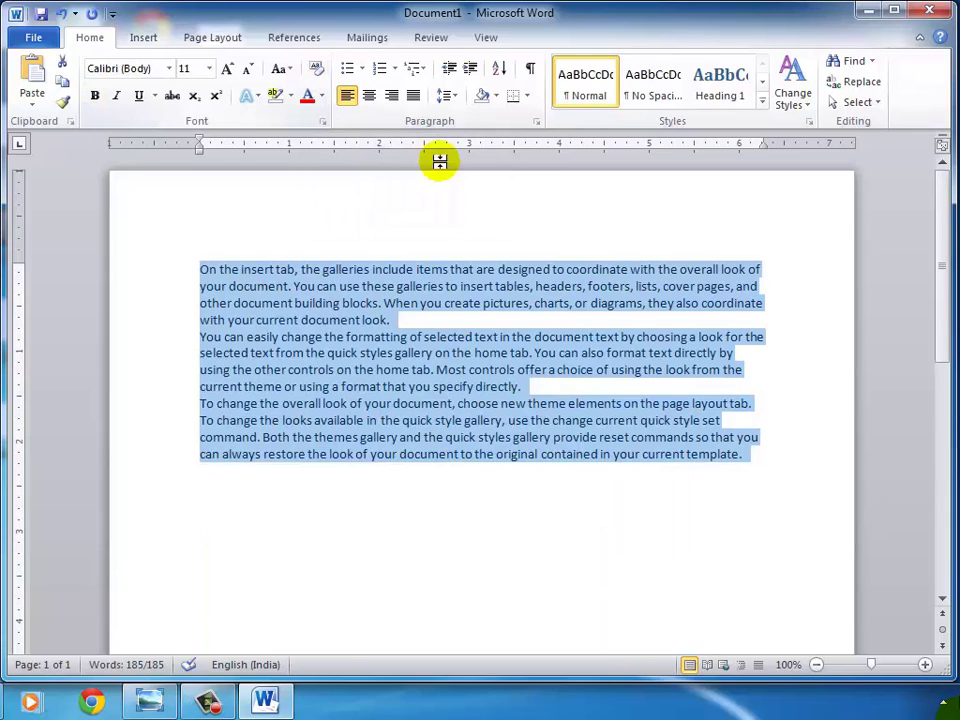
pyautogui.press('Delete')
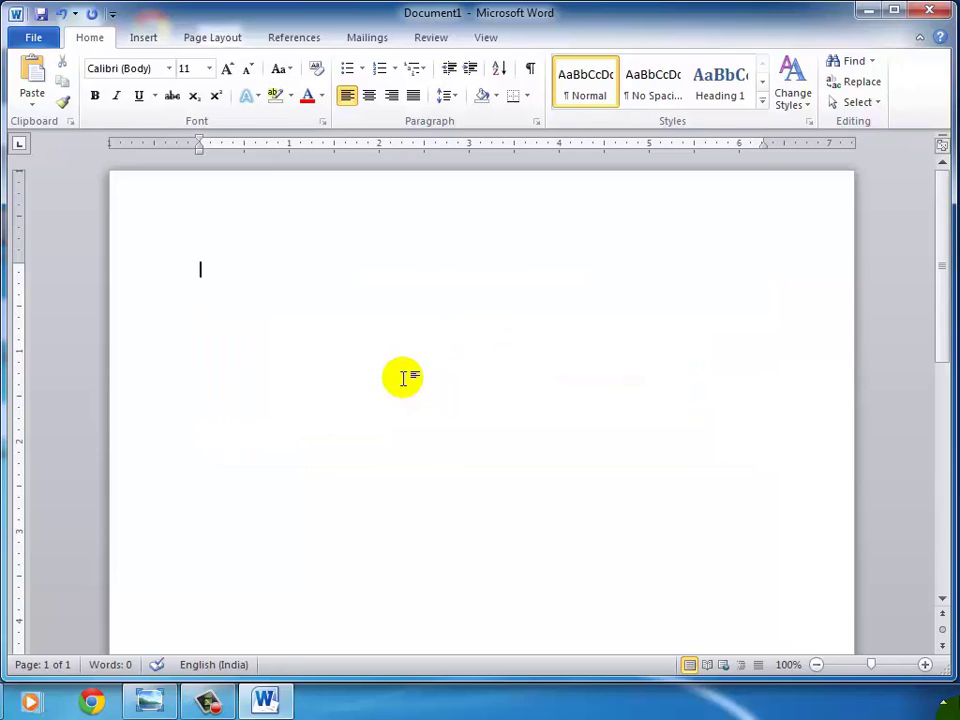
# Enter the sample text H2O and 31STMARCH on two separate lines
pyautogui.write('H20')
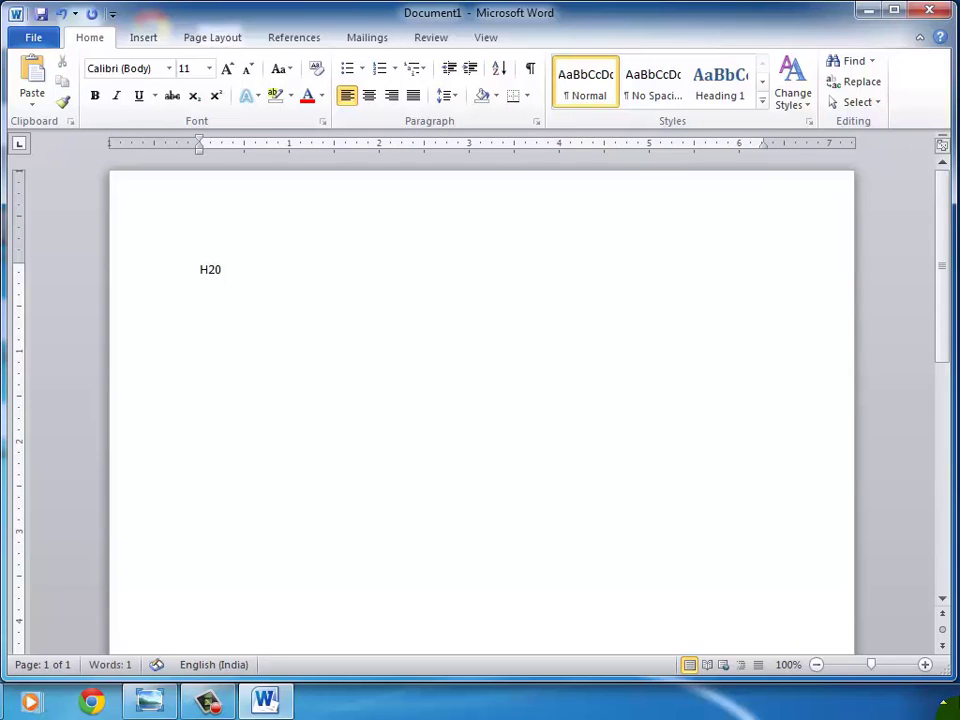
pyautogui.press('Return')
pyautogui.press('BackSpace')
pyautogui.press('BackSpace')
pyautogui.press('Return')
pyautogui.write('31STMARCH')
# Enlarge both lines of sample text to size 66
pyautogui.hotkey('ctrl', 'a')
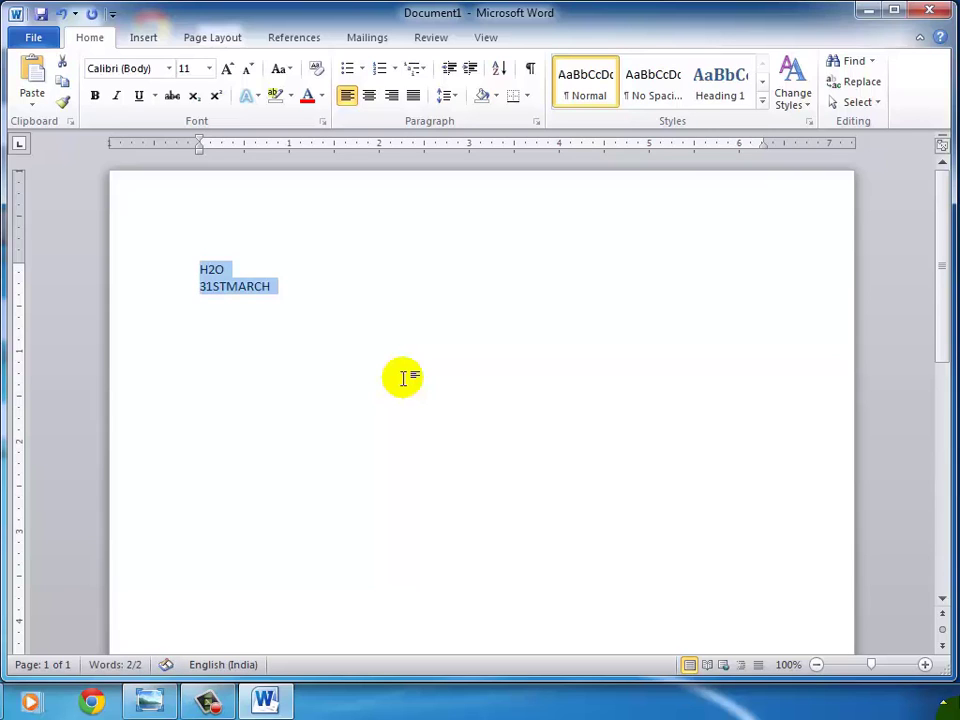
pyautogui.hotkey('ctrl', 'shift', '.')
pyautogui.hotkey('ctrl', 'shift', '.')
pyautogui.hotkey('ctrl', ']')
pyautogui.hotkey('ctrl', ']')
pyautogui.hotkey('ctrl', ']')
pyautogui.hotkey('ctrl', ']')
pyautogui.hotkey('ctrl', ']')
pyautogui.hotkey('ctrl', ']')
pyautogui.hotkey('ctrl', ']')
pyautogui.hotkey('ctrl', ']')
pyautogui.hotkey('ctrl', ']')
pyautogui.hotkey('ctrl', ']')
pyautogui.hotkey('ctrl', ']')
pyautogui.hotkey('ctrl', ']')
pyautogui.hotkey('ctrl', ']')
pyautogui.hotkey('ctrl', ']')
pyautogui.hotkey('ctrl', ']')
pyautogui.hotkey('ctrl', ']')
pyautogui.hotkey('ctrl', ']')
pyautogui.hotkey('ctrl', ']')
pyautogui.hotkey('ctrl', ']')
pyautogui.hotkey('ctrl', ']')
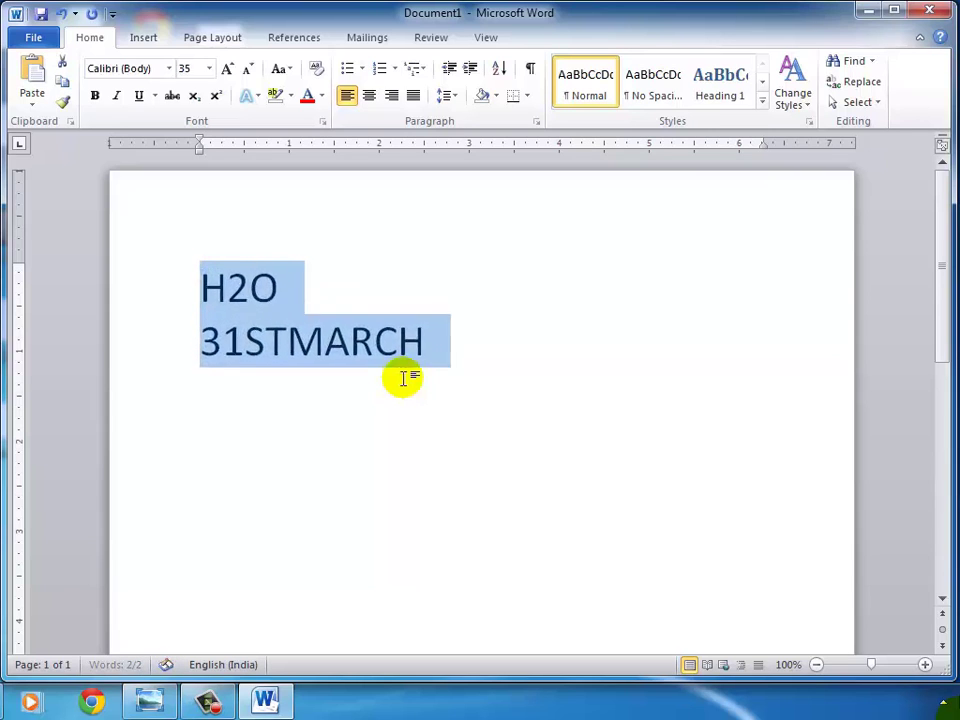
pyautogui.hotkey('ctrl', ']')
pyautogui.hotkey('ctrl', ']')
pyautogui.hotkey('ctrl', ']')
pyautogui.hotkey('ctrl', ']')
pyautogui.hotkey('ctrl', ']')
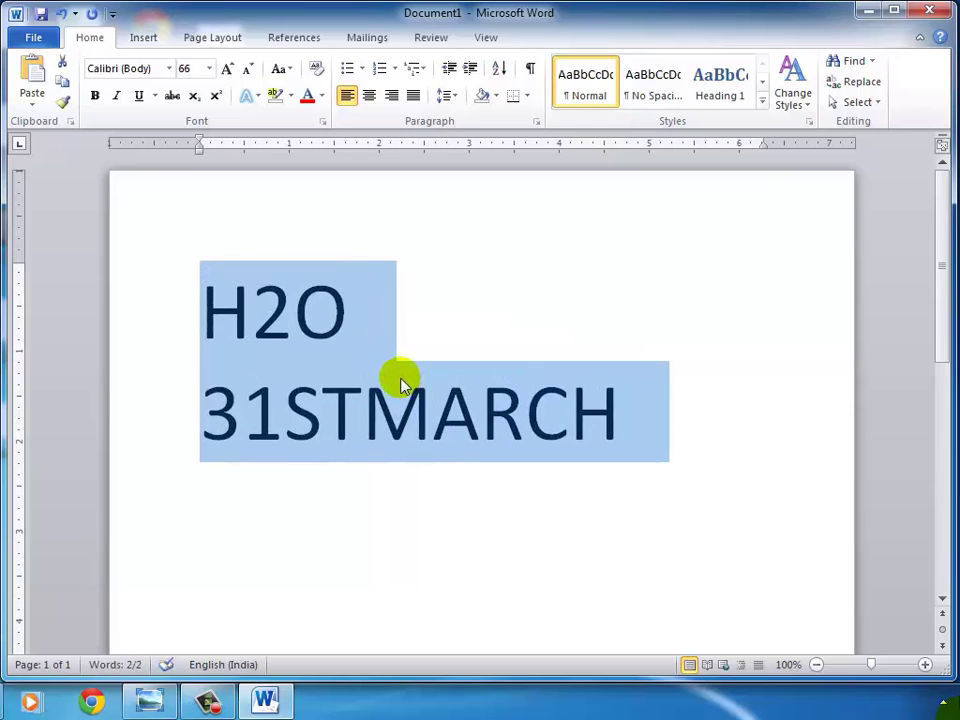
# Apply Subscript to the 2 in H2O and remove it again
pyautogui.click(333, 296)
pyautogui.moveTo(257, 305); pyautogui.dragTo(292, 305)
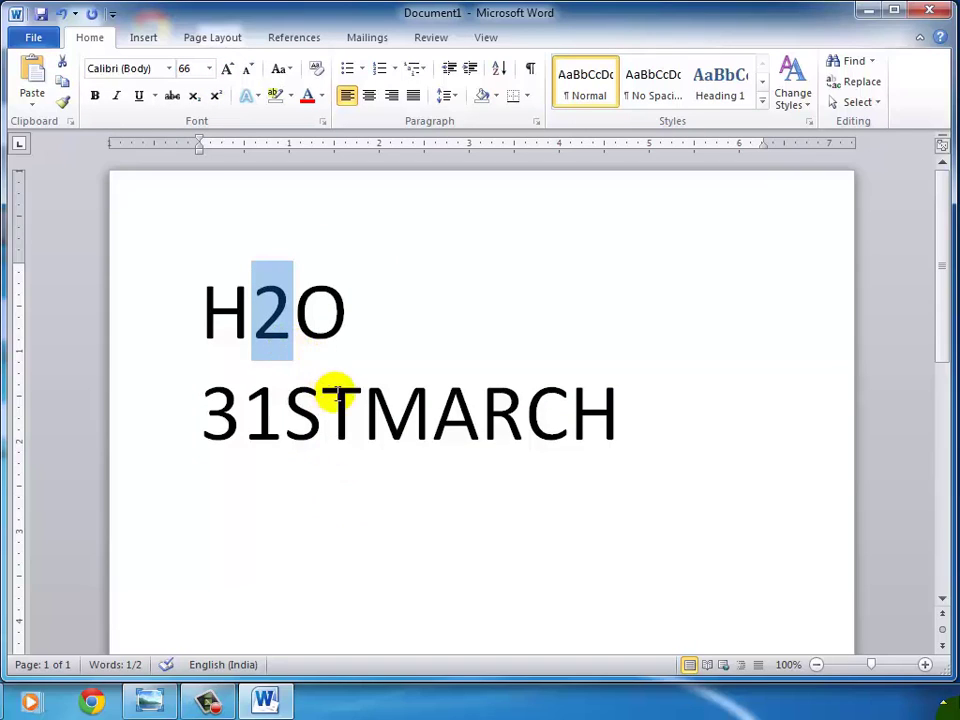
pyautogui.click(193, 99)
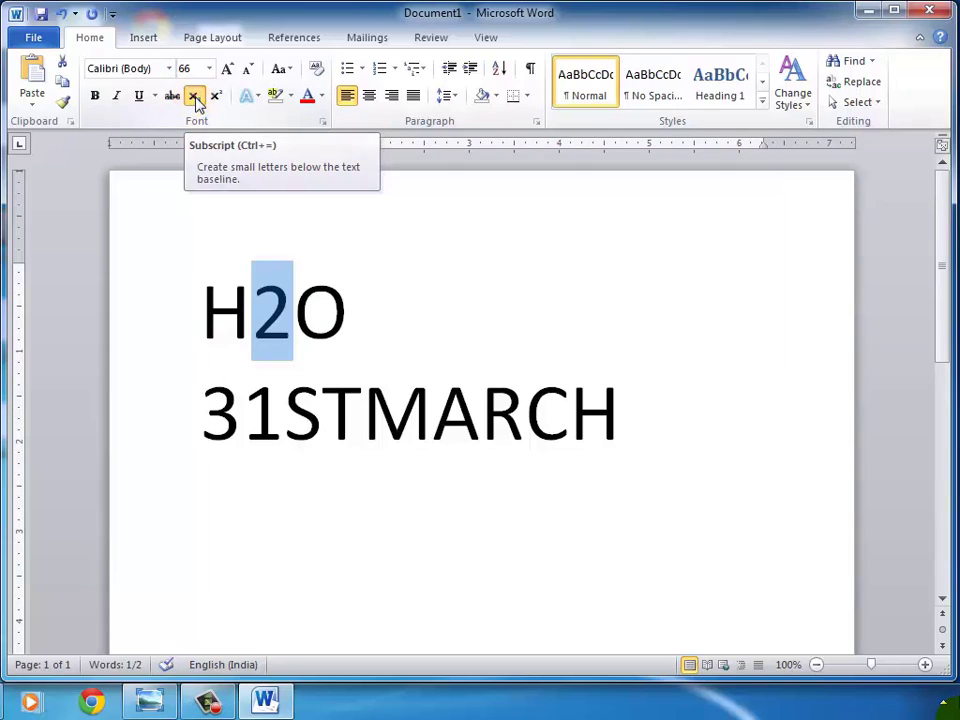
pyautogui.click(333, 330)
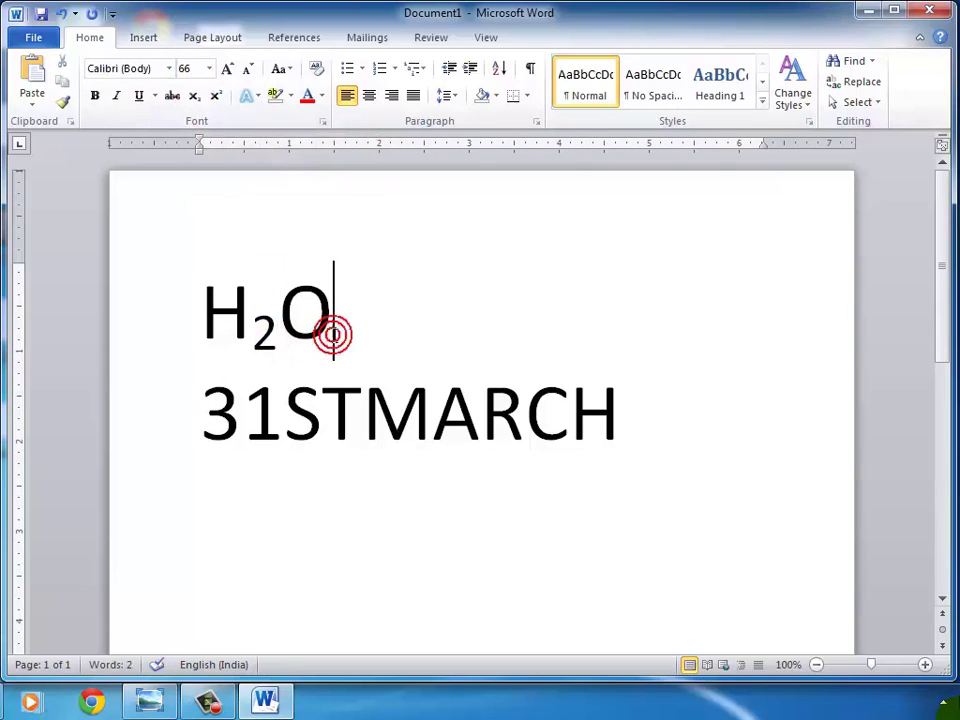
pyautogui.moveTo(252, 332); pyautogui.dragTo(278, 332)
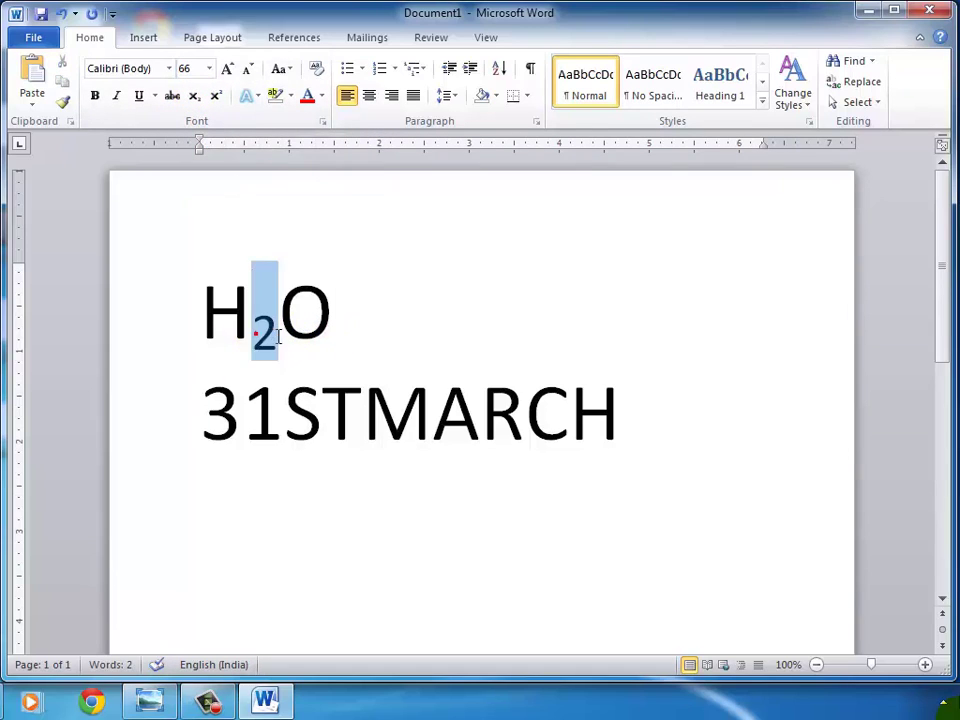
pyautogui.click(196, 96)
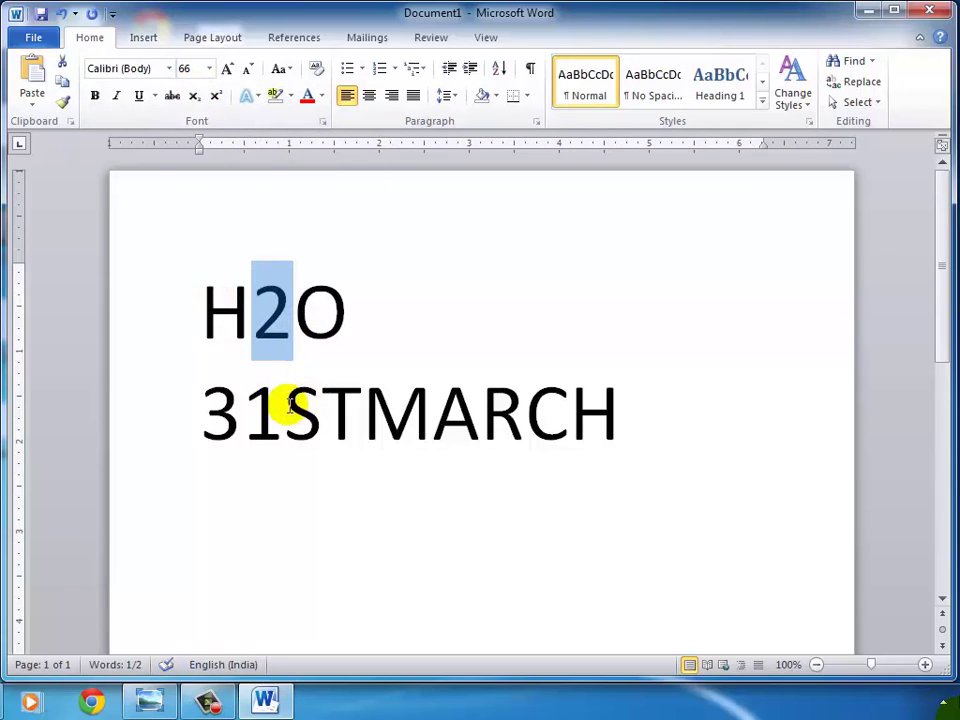
# Apply Superscript to the letters ST in 31STMARCH and remove it again
pyautogui.moveTo(285, 402); pyautogui.dragTo(363, 455)
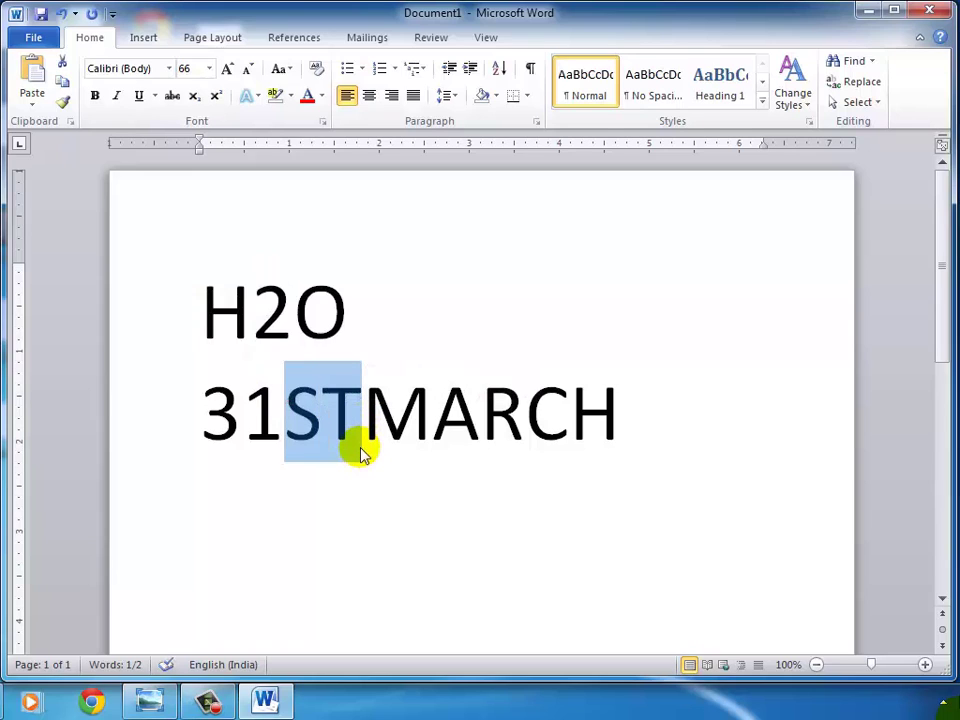
pyautogui.click(216, 97)
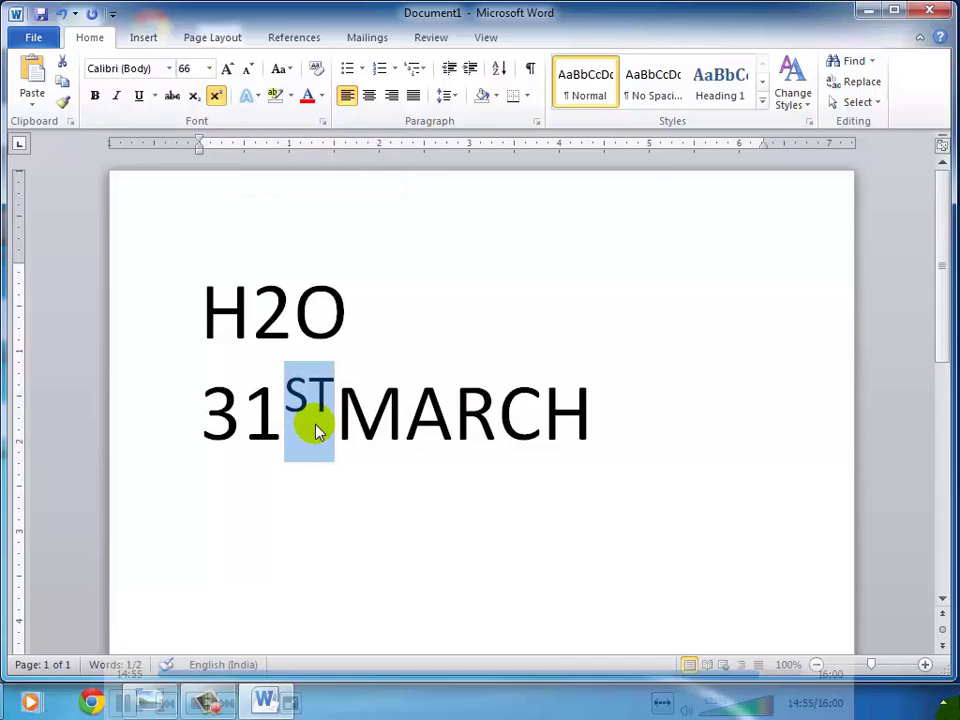
pyautogui.click(217, 99)
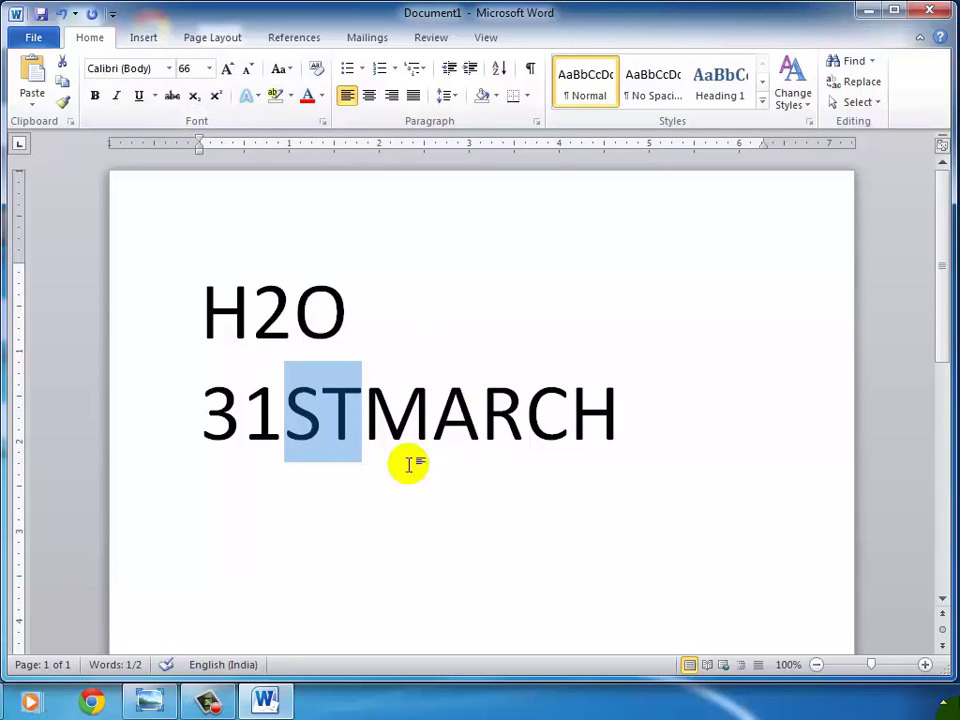
# Delete both lines of sample text from the document
pyautogui.hotkey('ctrl', 'a')
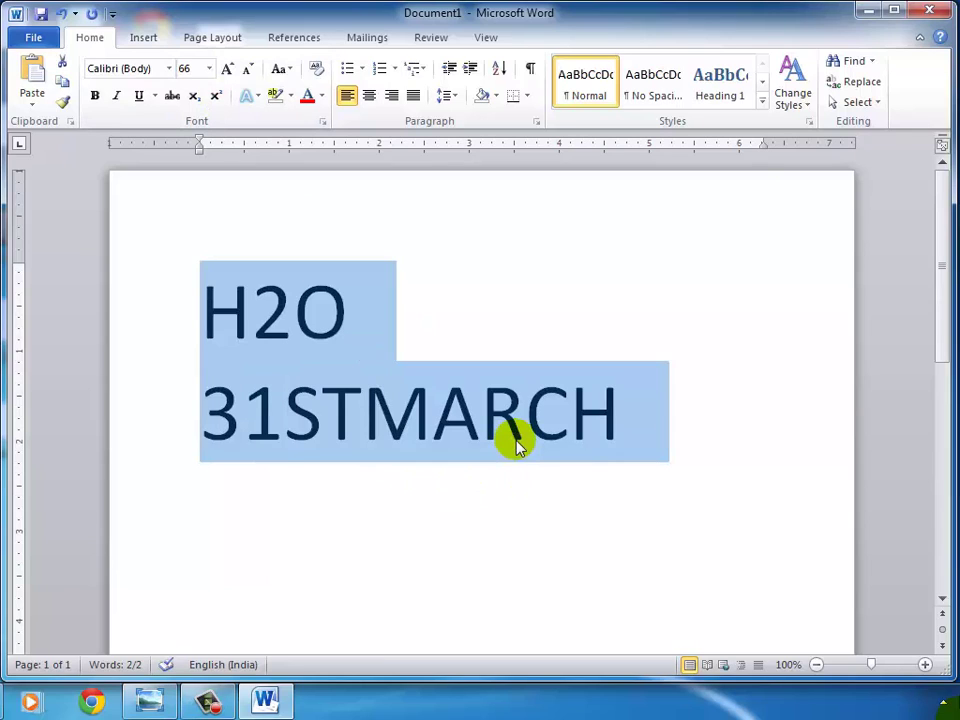
pyautogui.press('Delete')
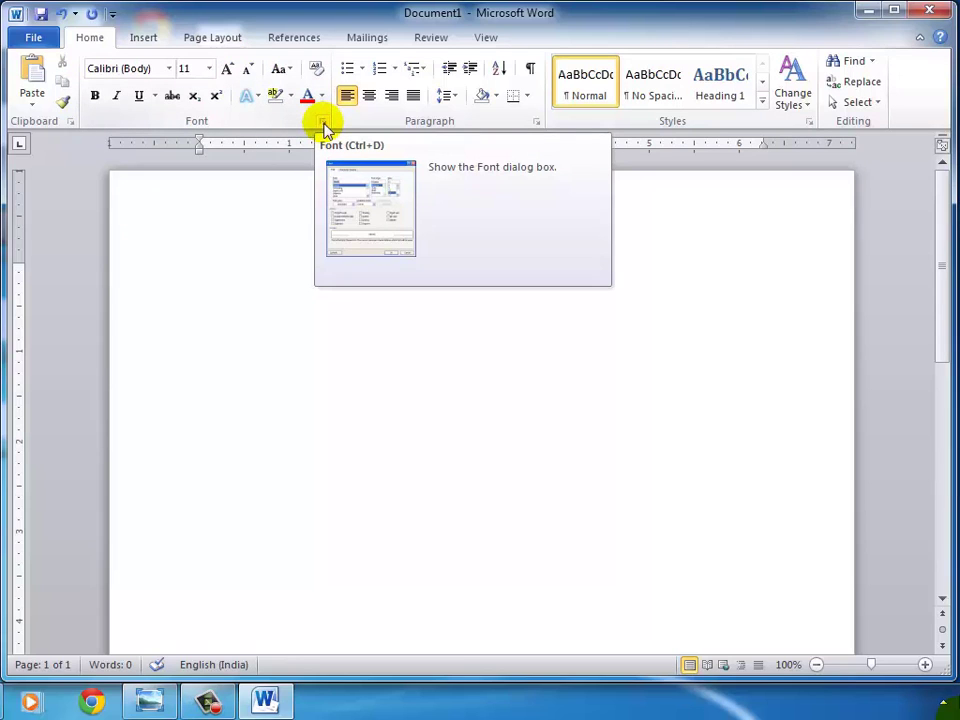
# Examine the basic font settings and the Advanced character spacing and OpenType options in the Font dialog, and close it
pyautogui.click(323, 124)
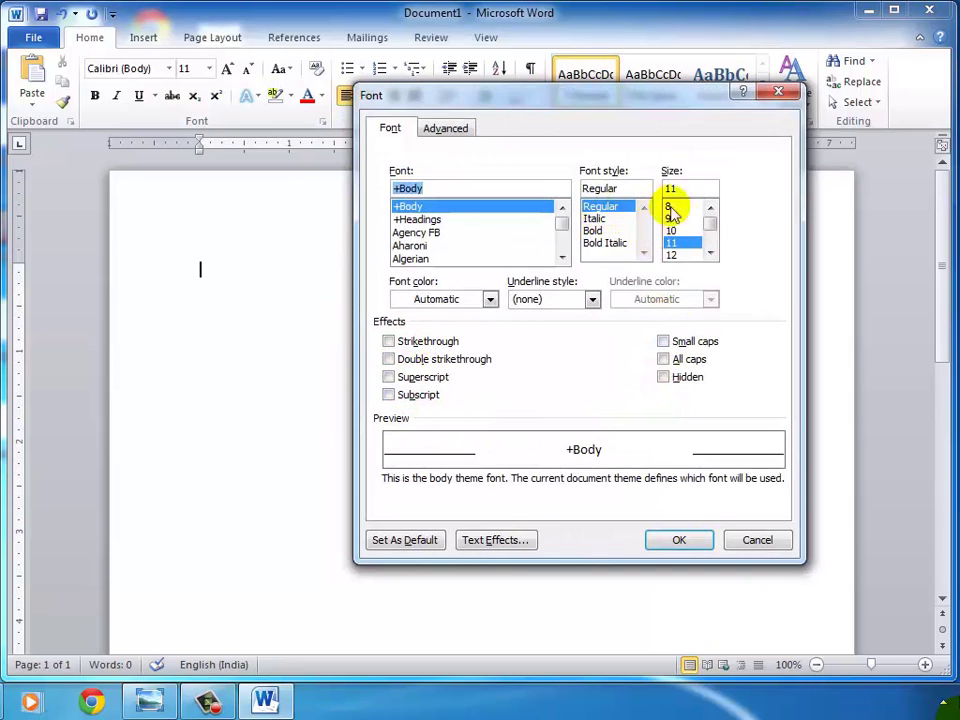
pyautogui.click(440, 136)
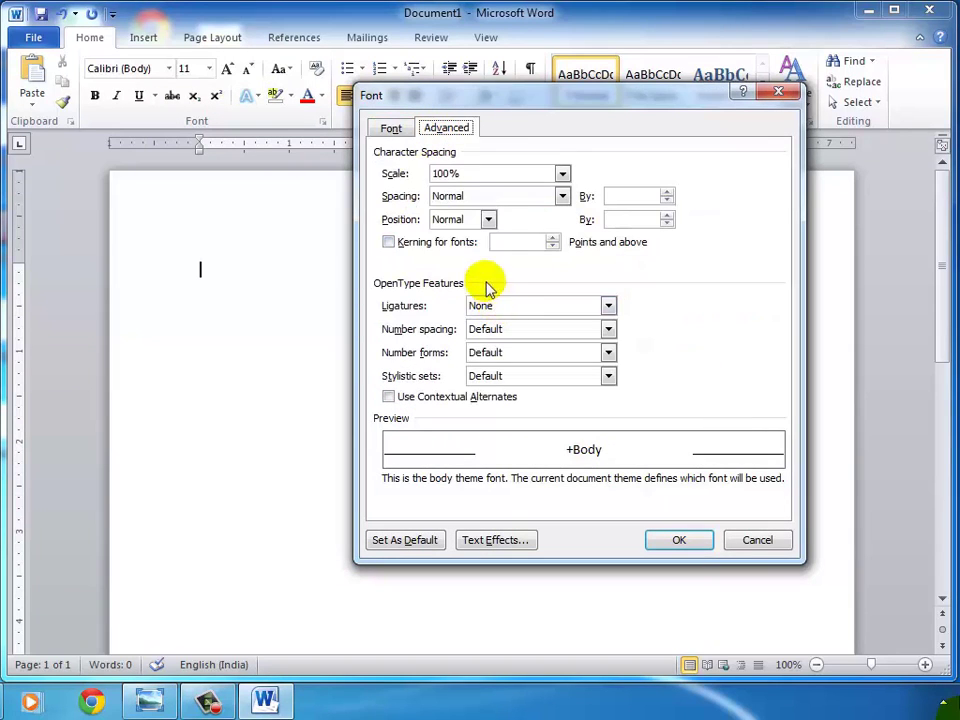
pyautogui.click(394, 129)
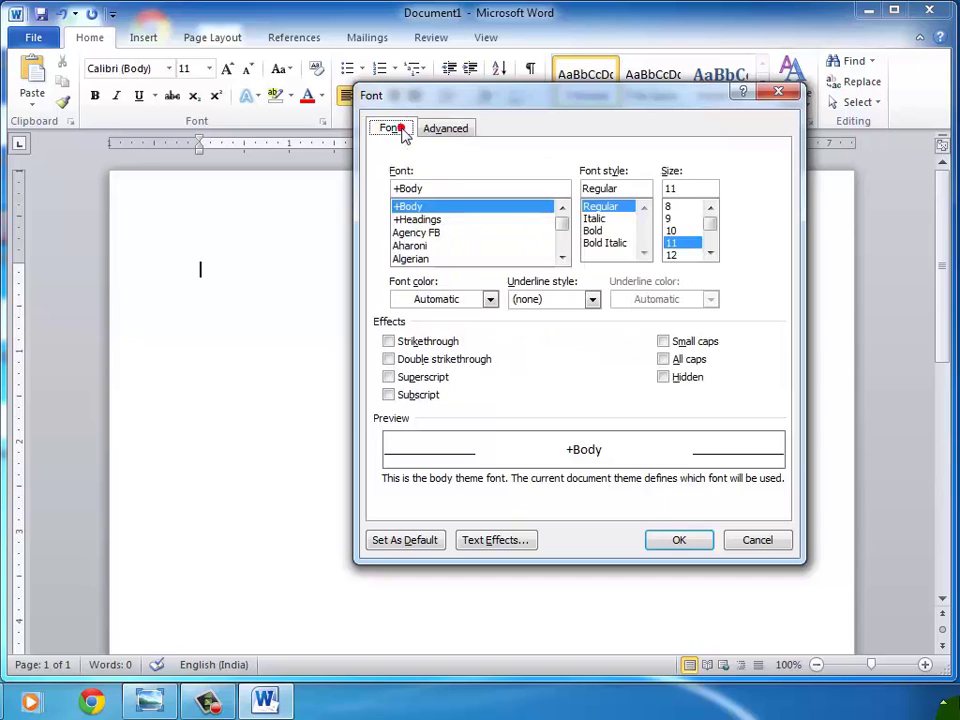
pyautogui.click(778, 92)
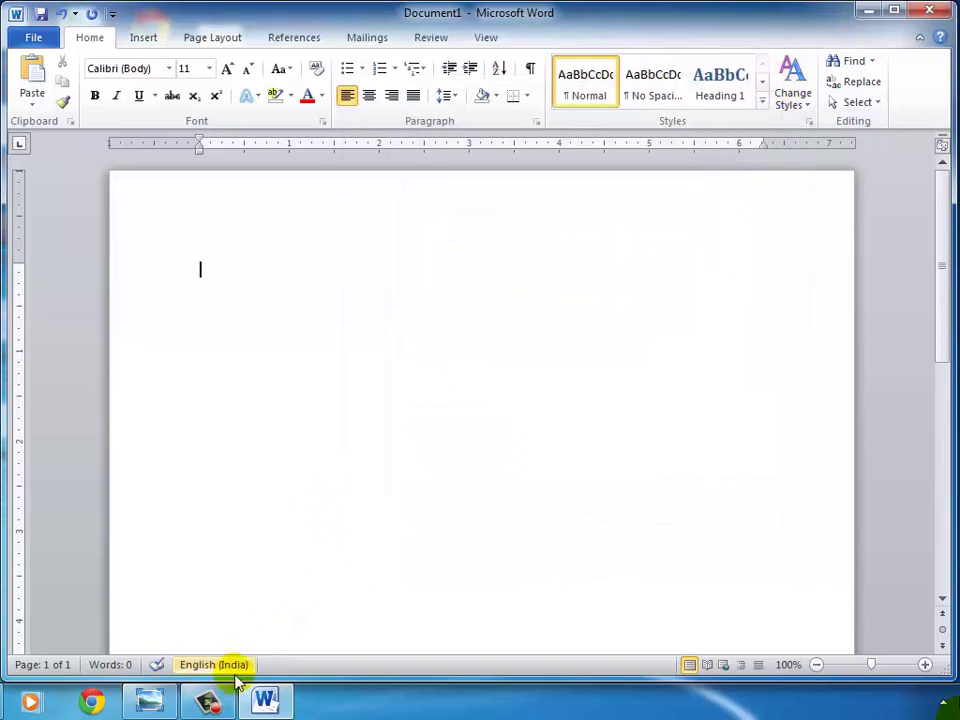
pyautogui.click(206, 700)
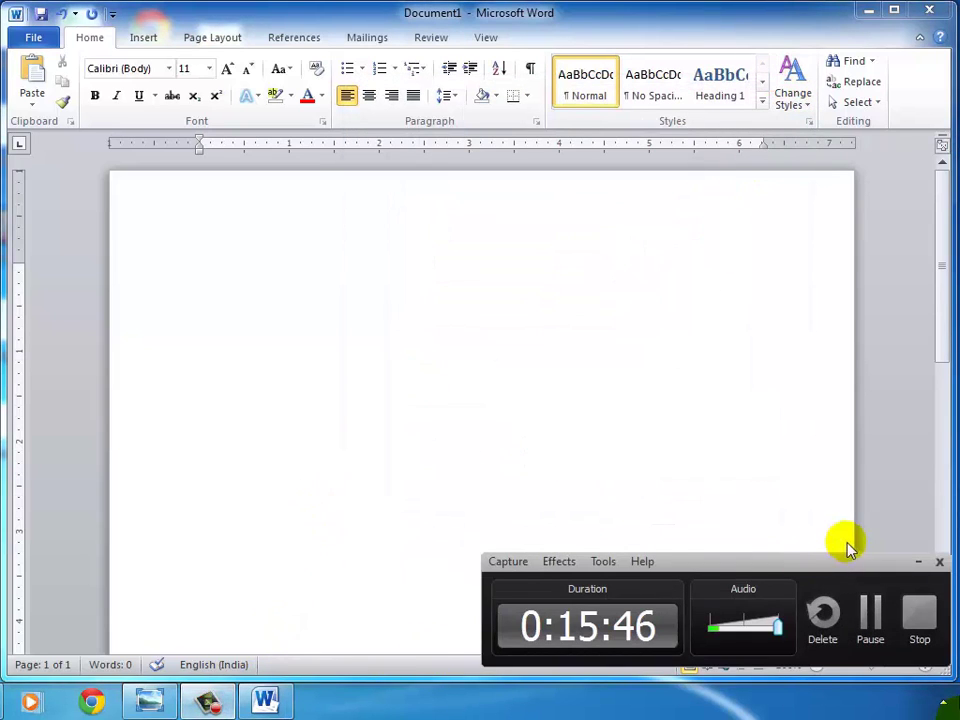
pyautogui.click(917, 562)
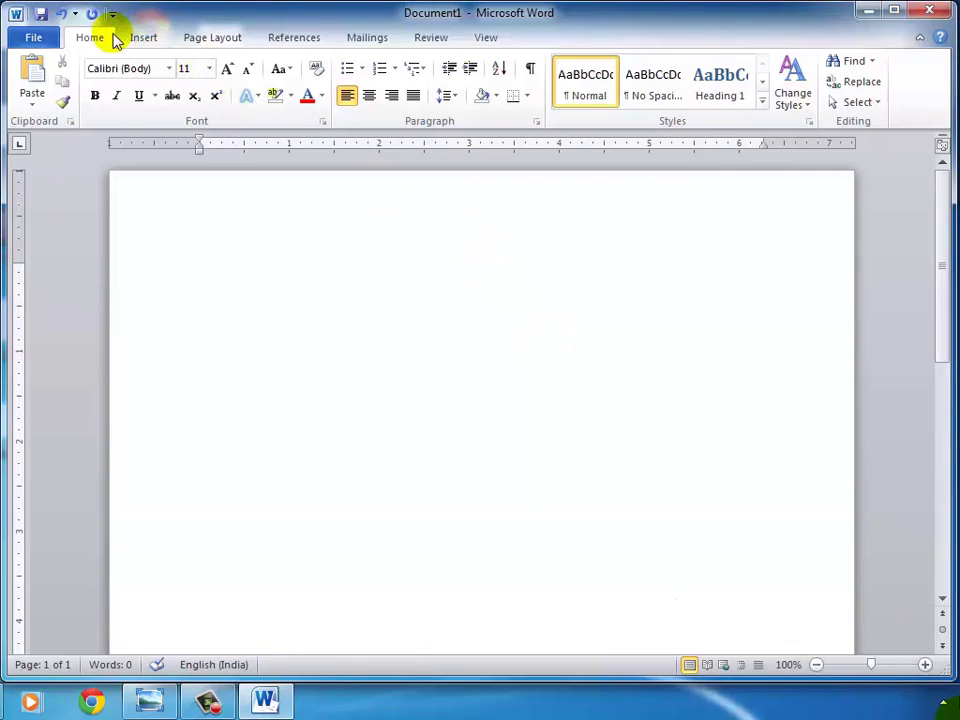